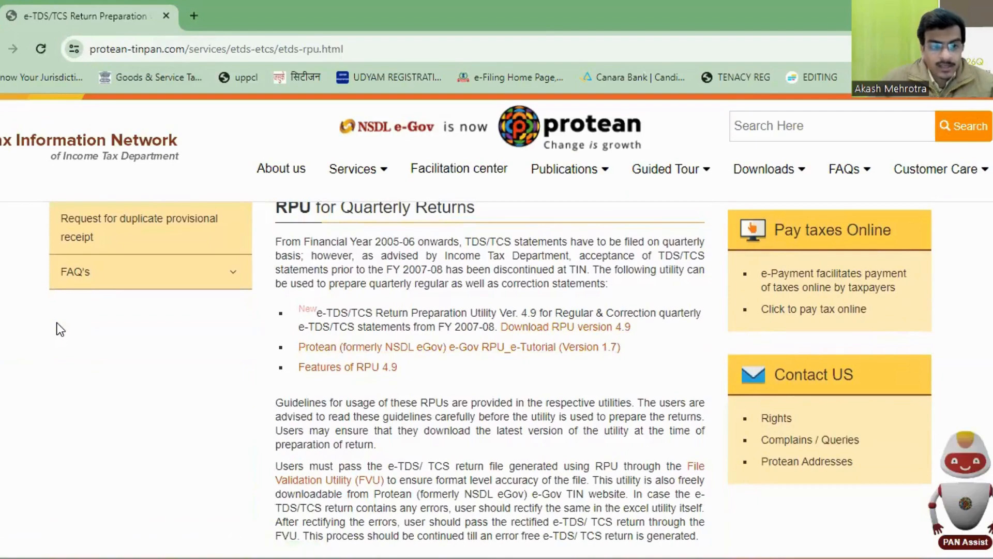
- Download RPU version 4.9 for quarterly returns and save the TDS_RPU_4.9 ZIP archive in the Downloads folder
scroll(60, 329, "down", 8)
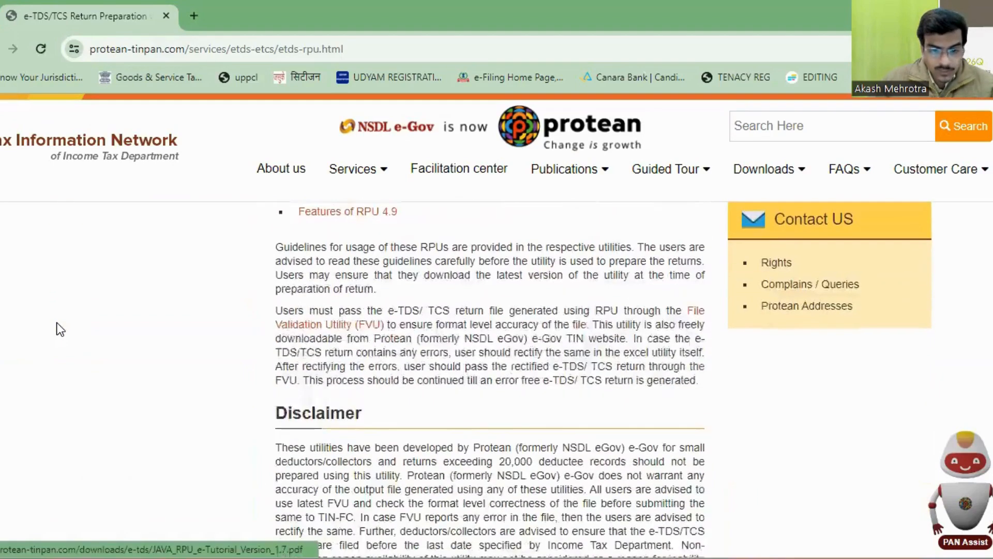
scroll(60, 329, "up", 8)
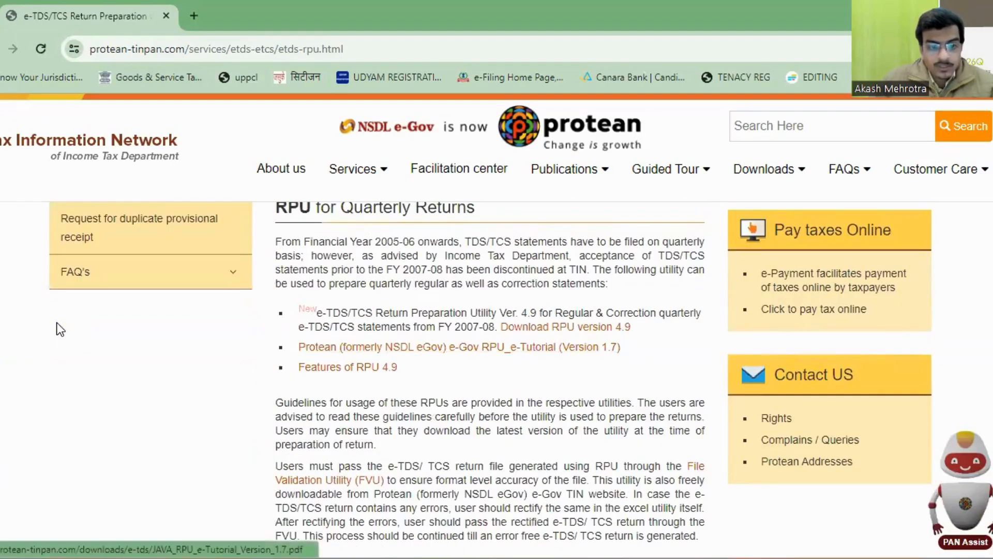
left_click_drag(298, 326, 421, 326)
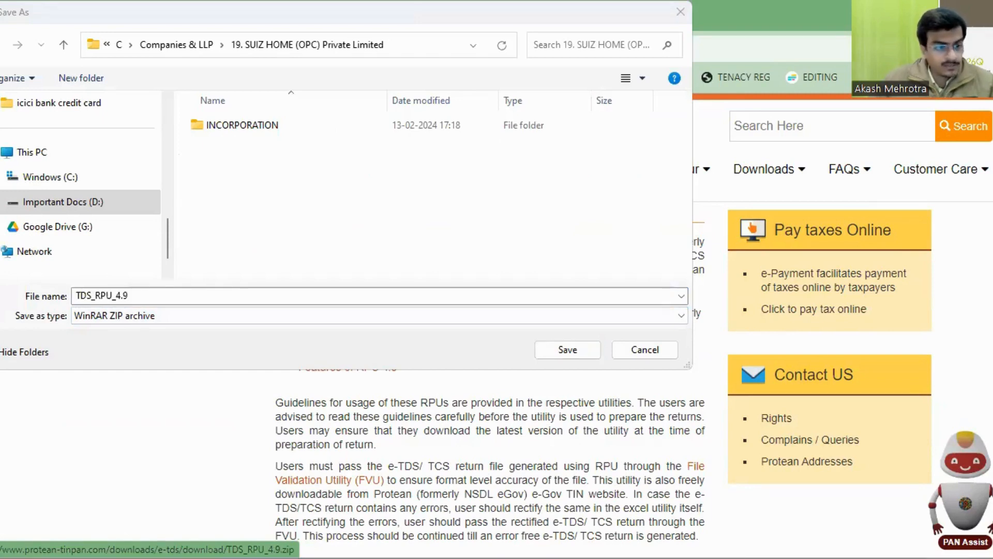
scroll(77, 230, "up", 8)
left_click(62, 233)
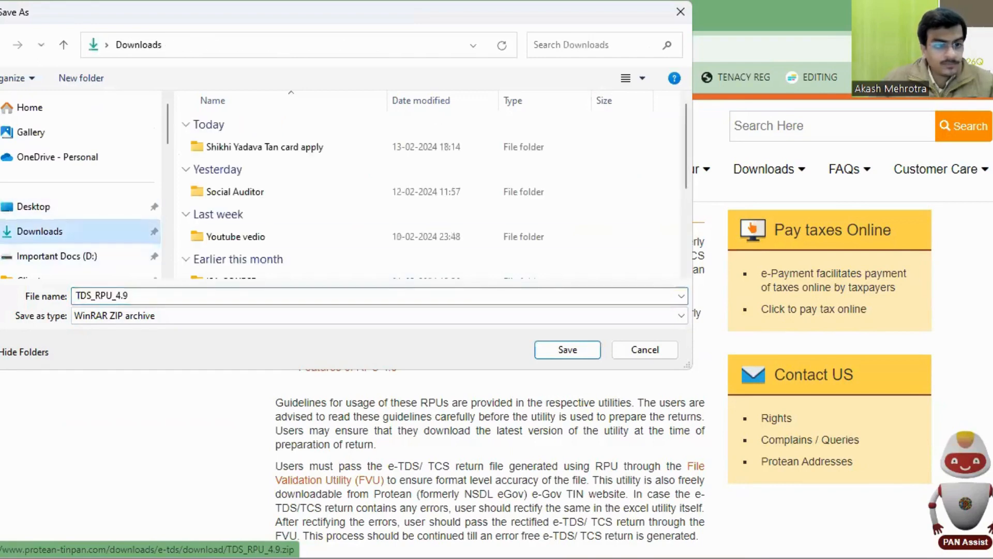
scroll(267, 207, "down", 2)
scroll(267, 250, "down", 2)
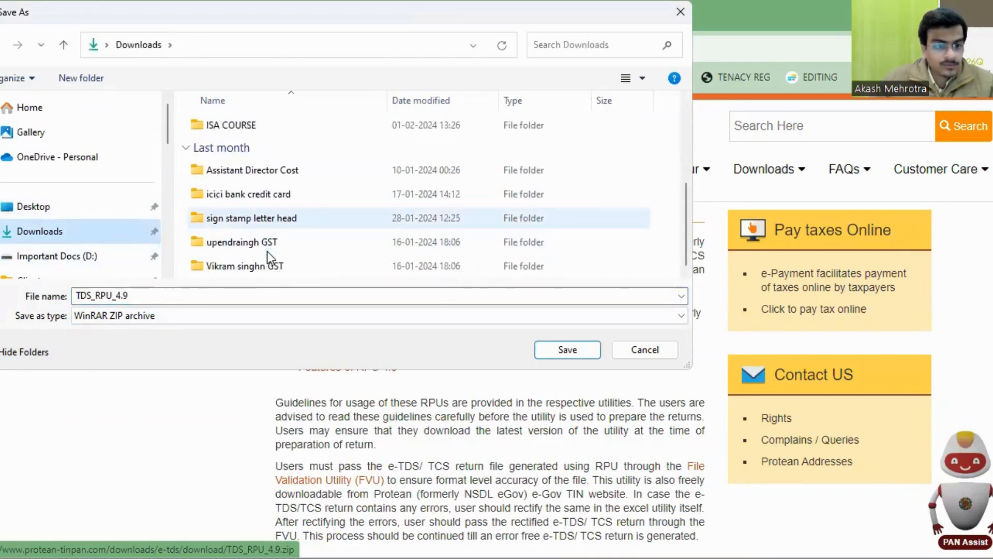
key("Tab")
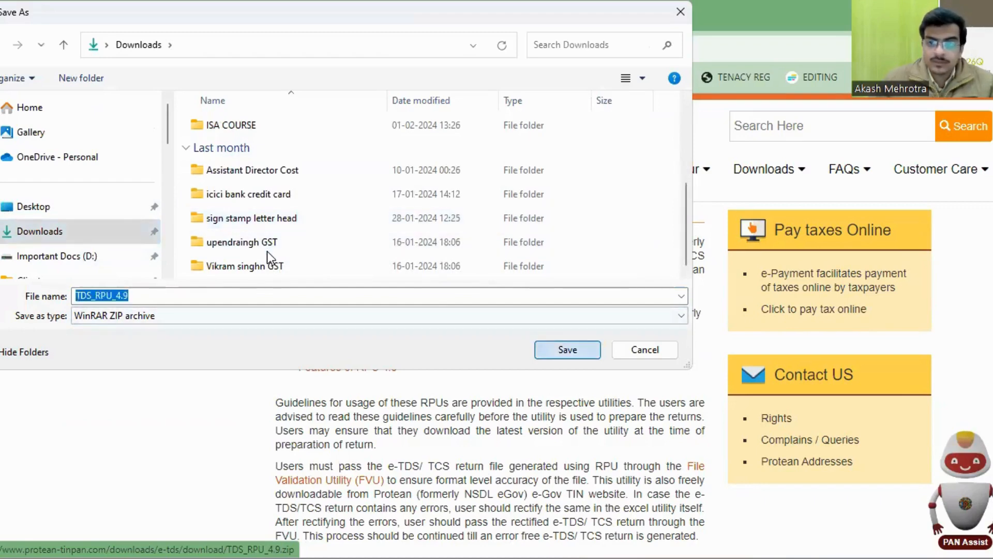
key("Return")
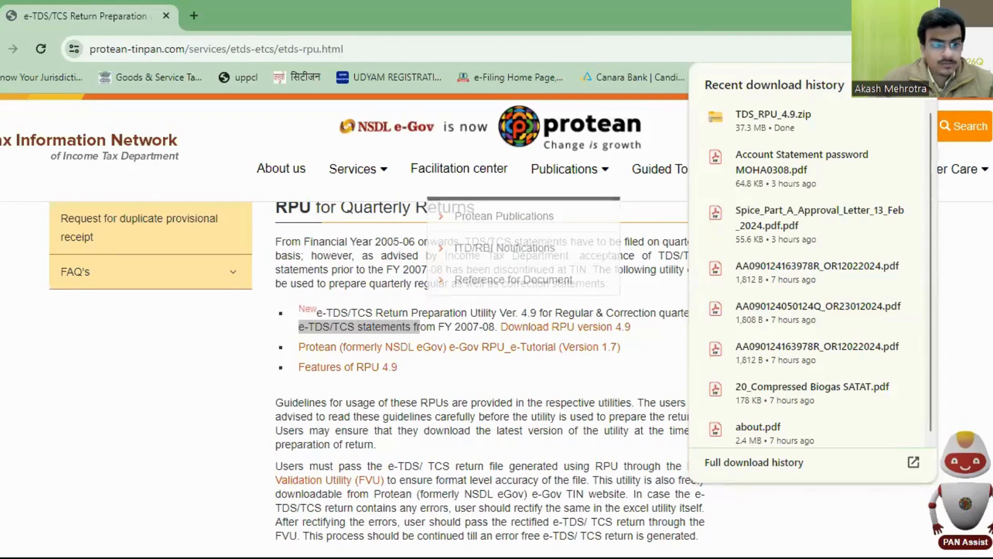
- Switch to File Explorer and select the TDS_RPU_4.9 archive in the Downloads folder
key("alt+Tab")
left_click(64, 245)
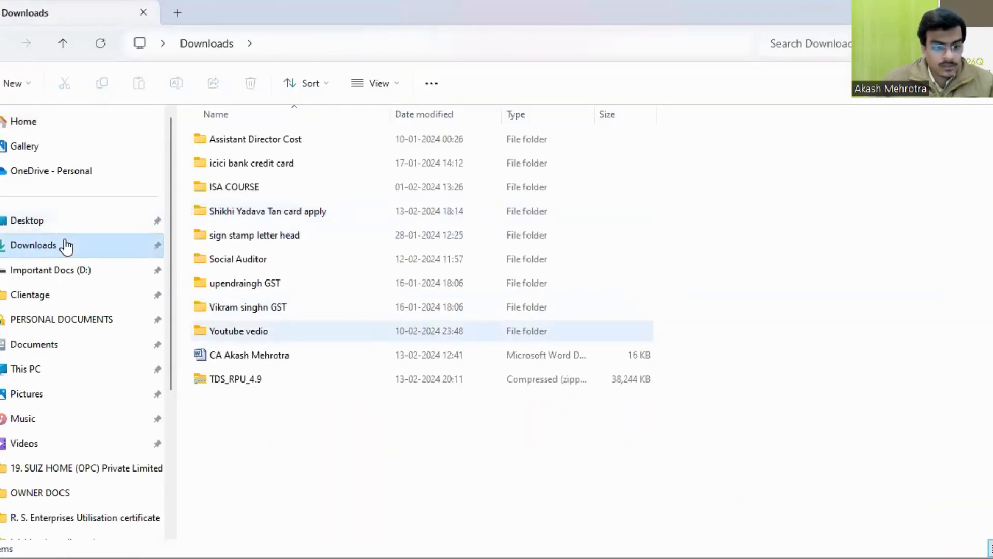
key("Tab")
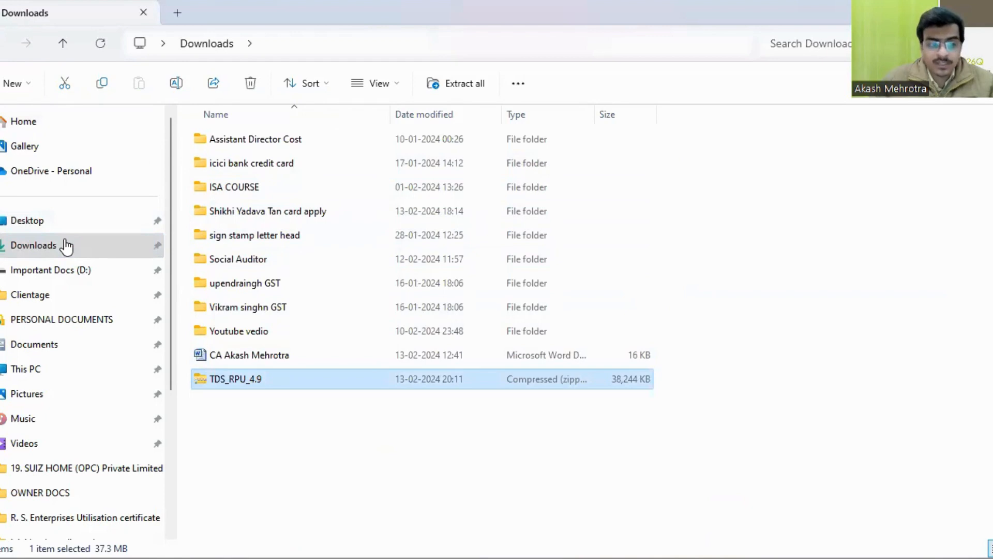
key("F2")
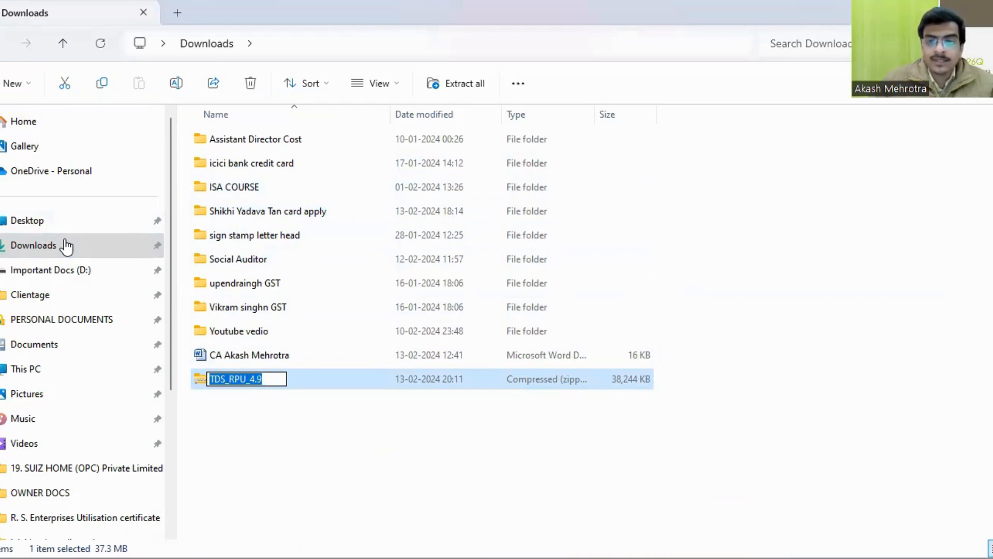
key("Return")
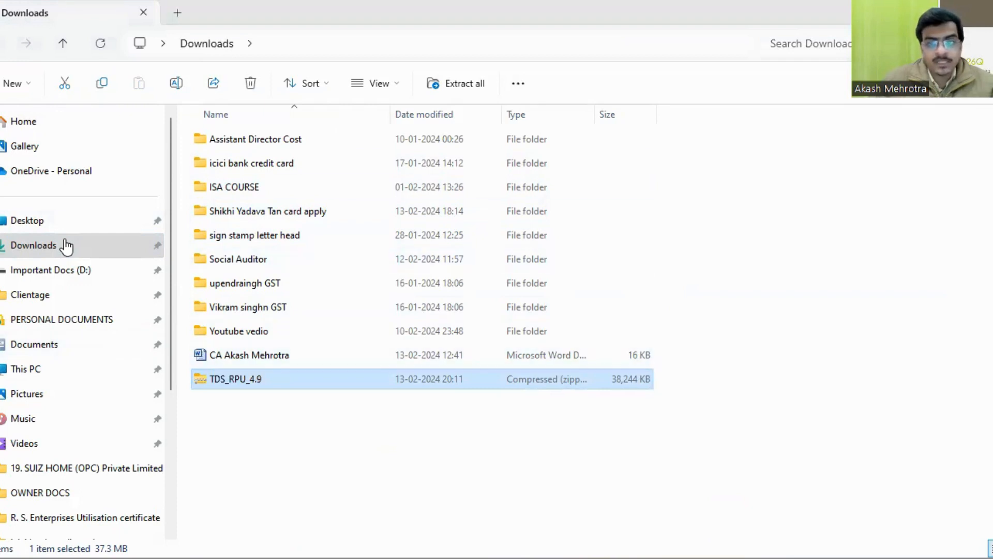
left_click(485, 30)
key("F2")
key("Escape")
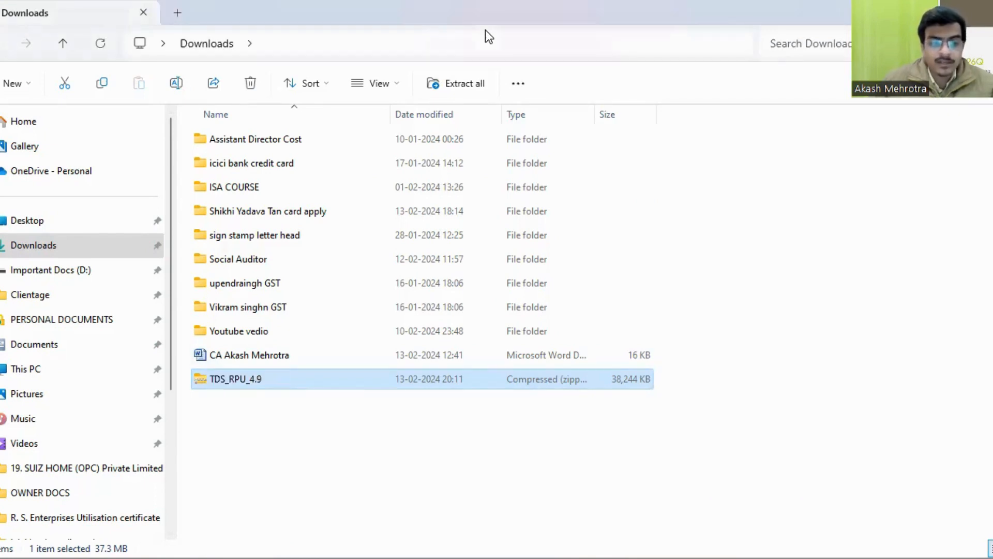
- Start extracting all files from the TDS_RPU_4.9 archive
key("shift+F10")
key("Down")
key("Down")
key("Down")
key("Down")
key("Down")
key("Down")
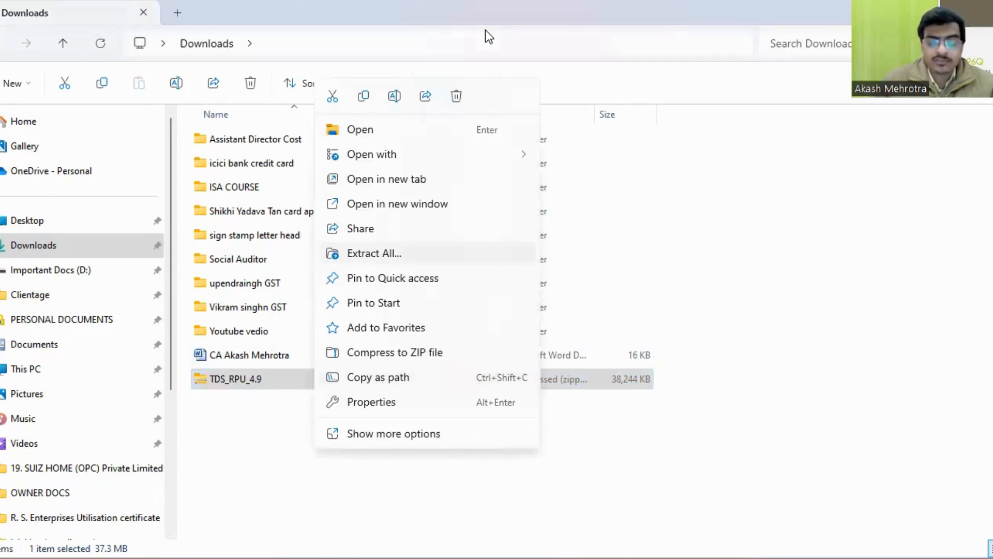
key("Return")
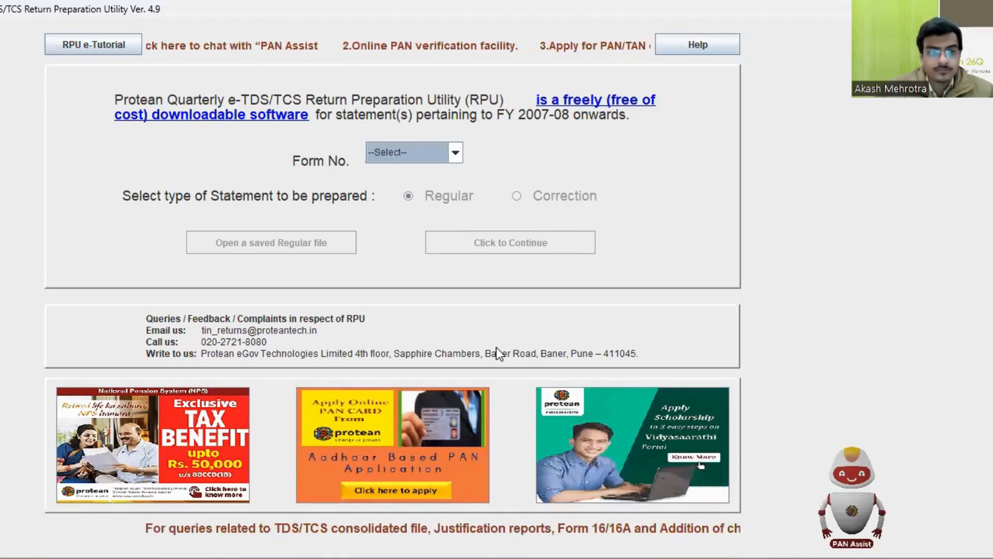
- Review the available form numbers 24Q, 26Q, 27Q and 27EQ without choosing one
key("Down")
key("Escape")
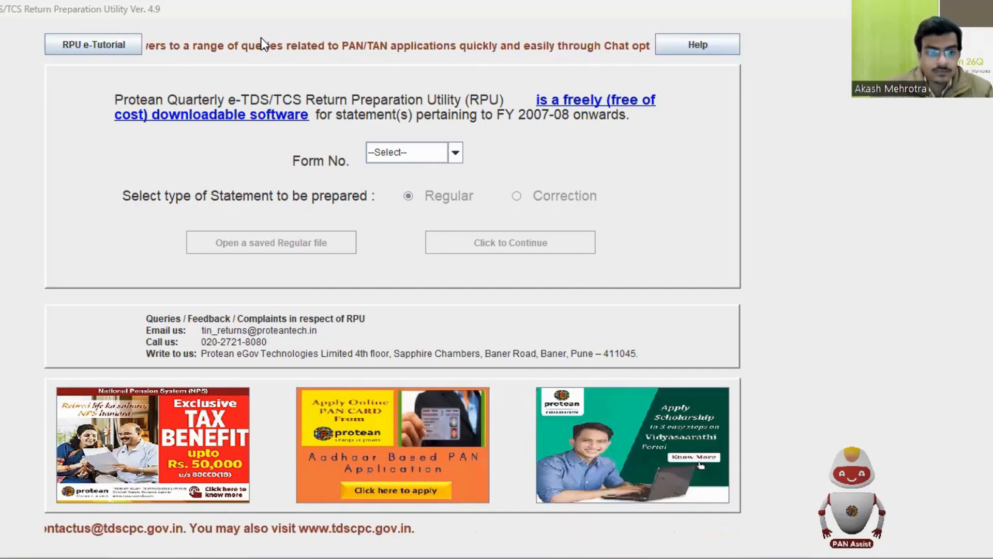
key("Down")
key("Down")
key("Down")
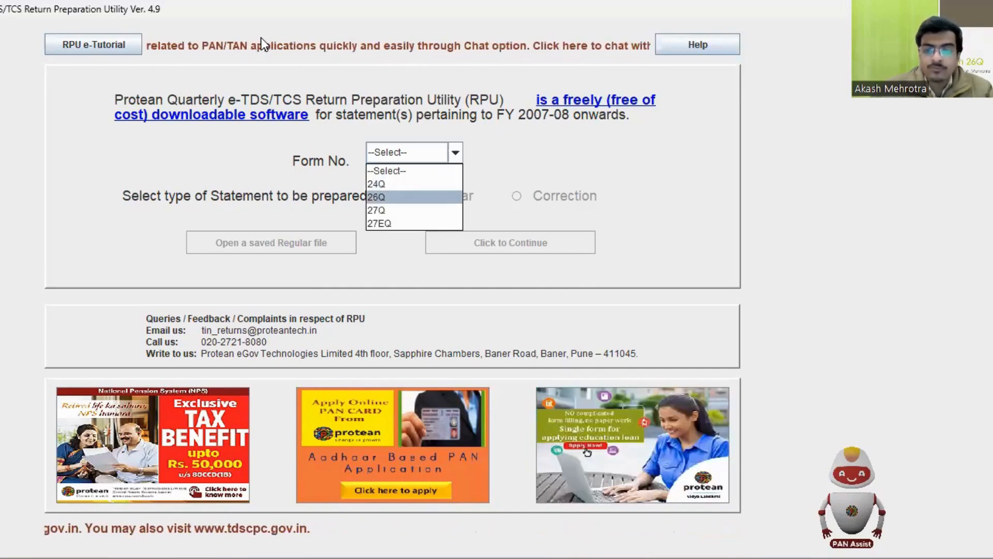
key("Up")
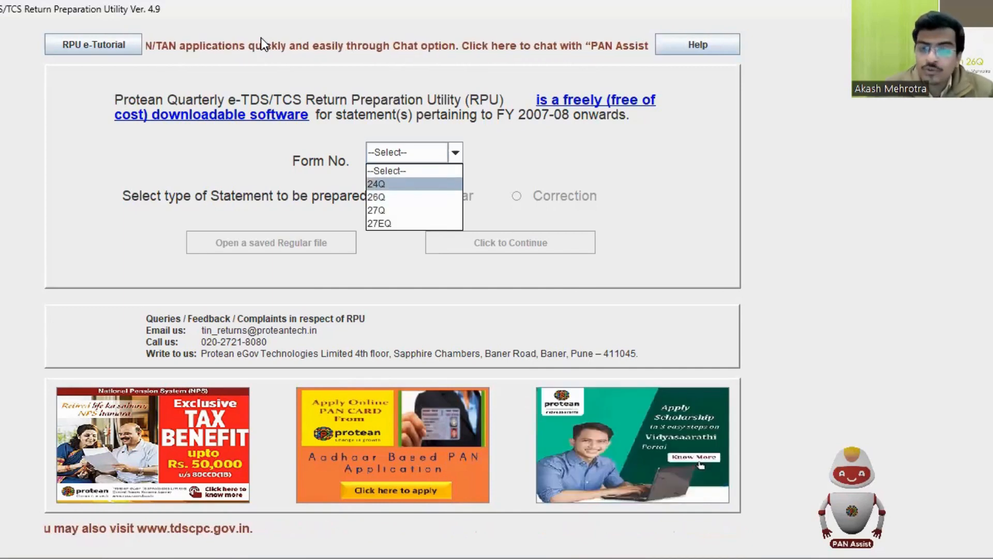
key("Down")
key("Up")
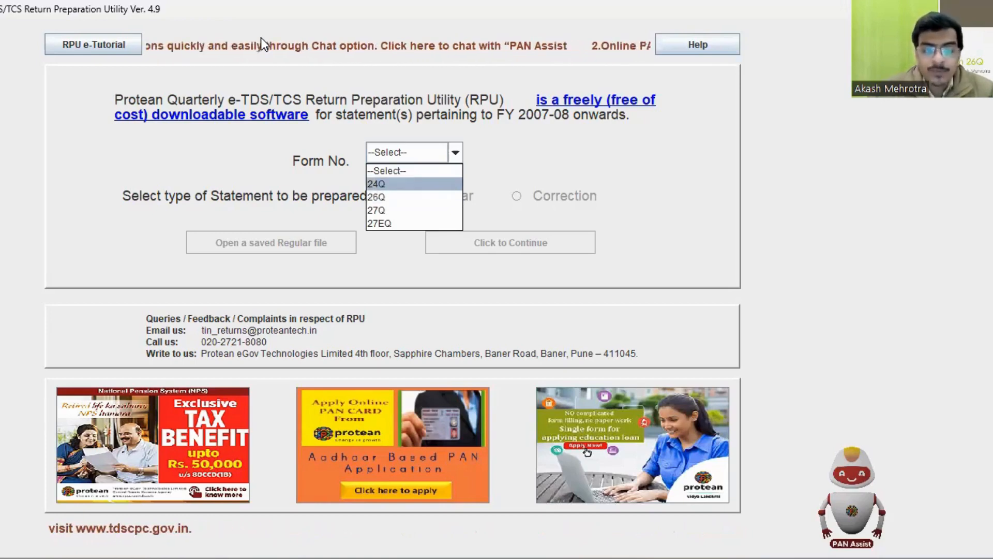
key("Down")
key("Down")
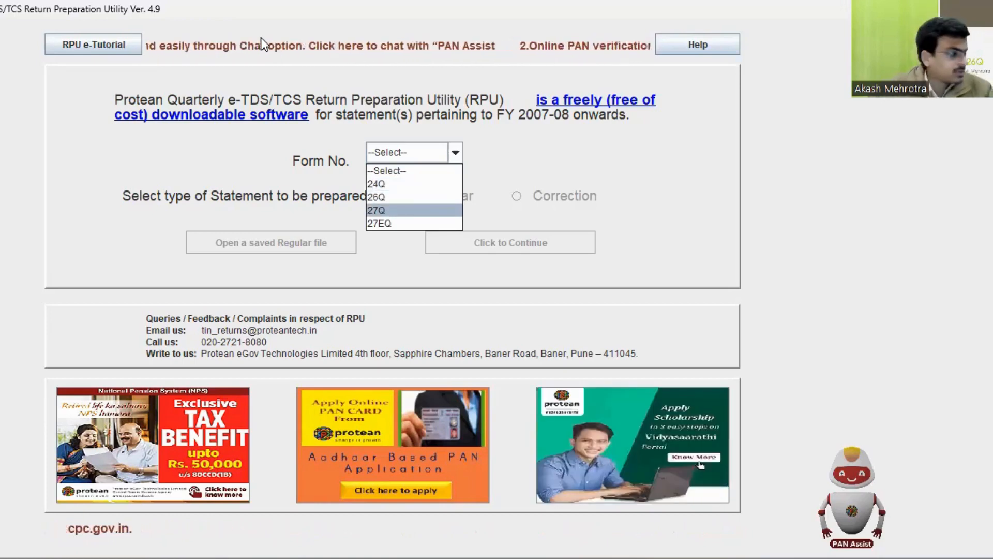
key("Up")
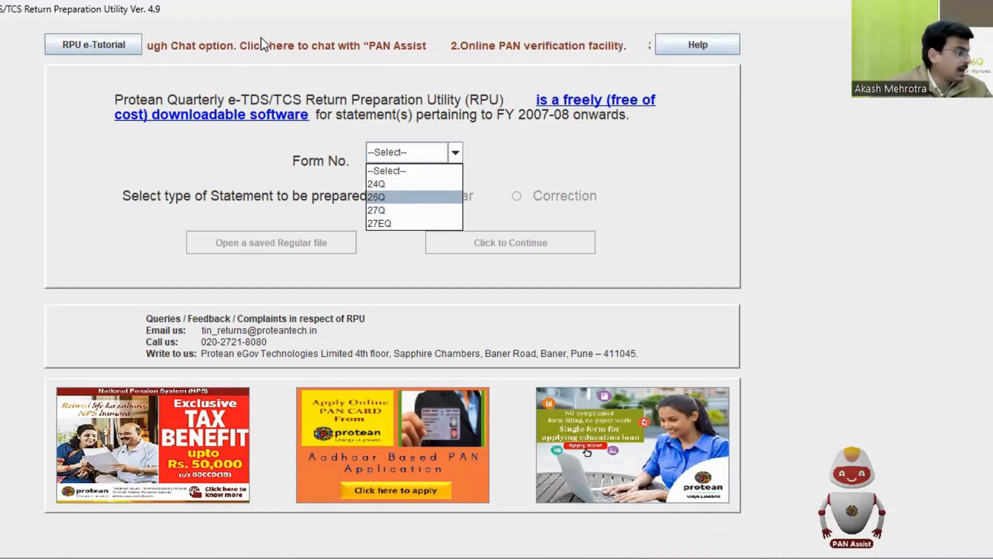
key("Up")
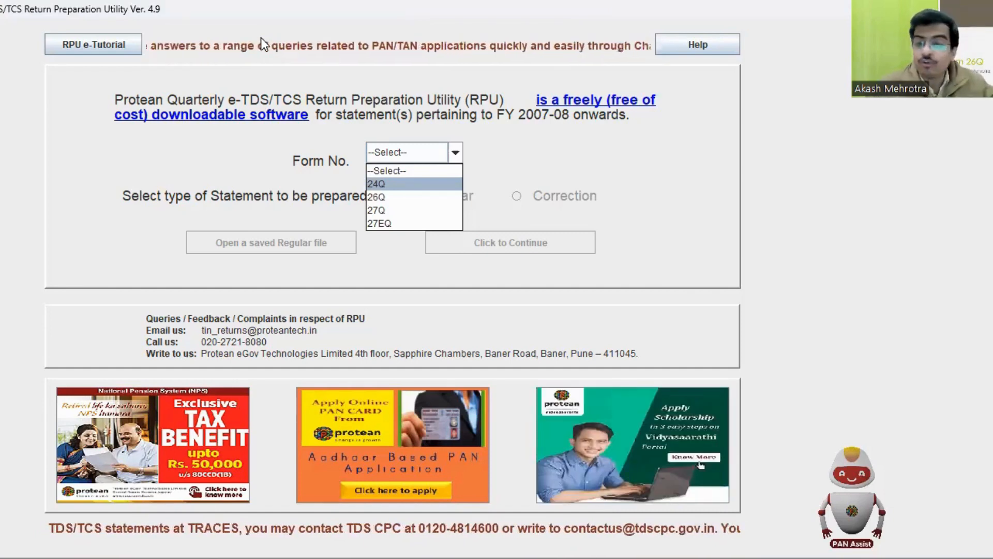
key("Up")
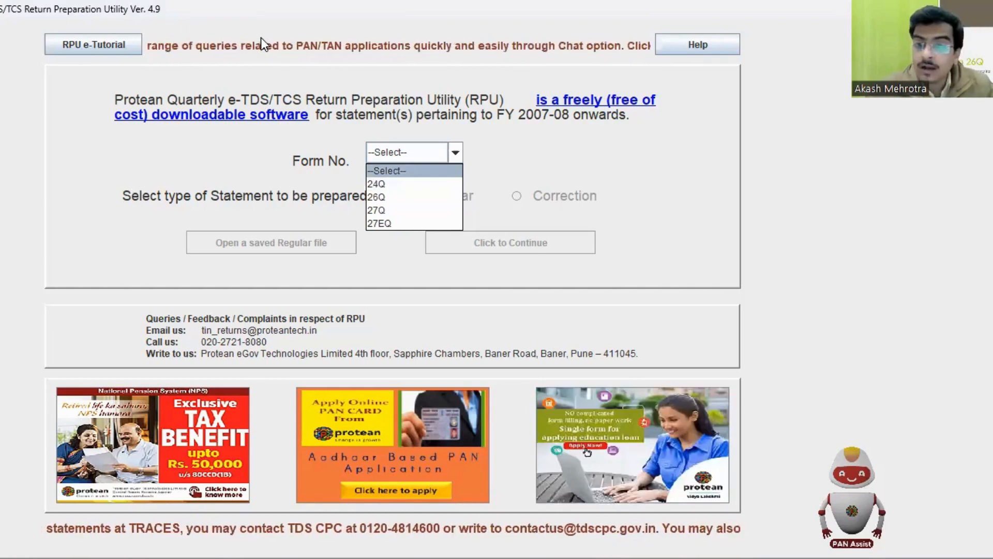
key("Down")
key("Down")
key("Down")
key("Up")
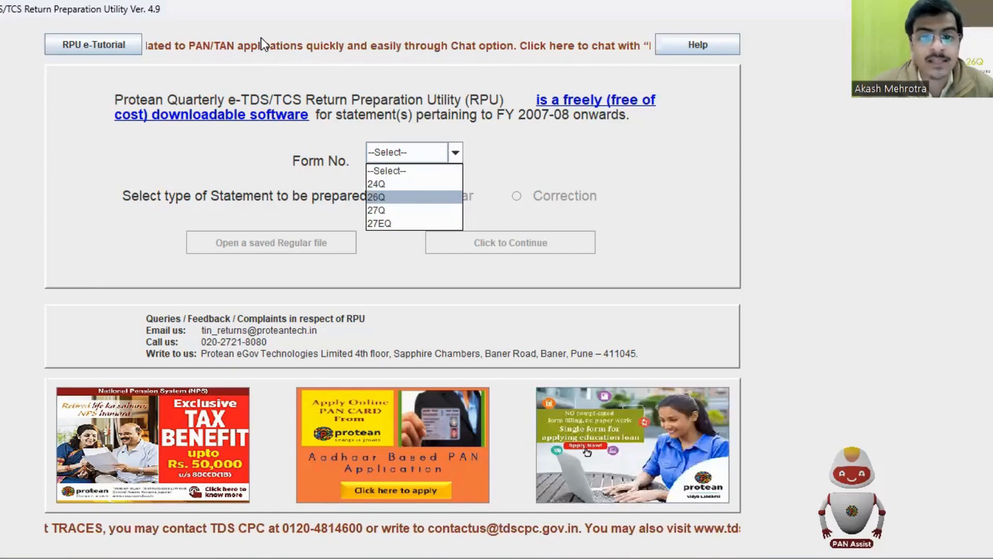
key("Escape")
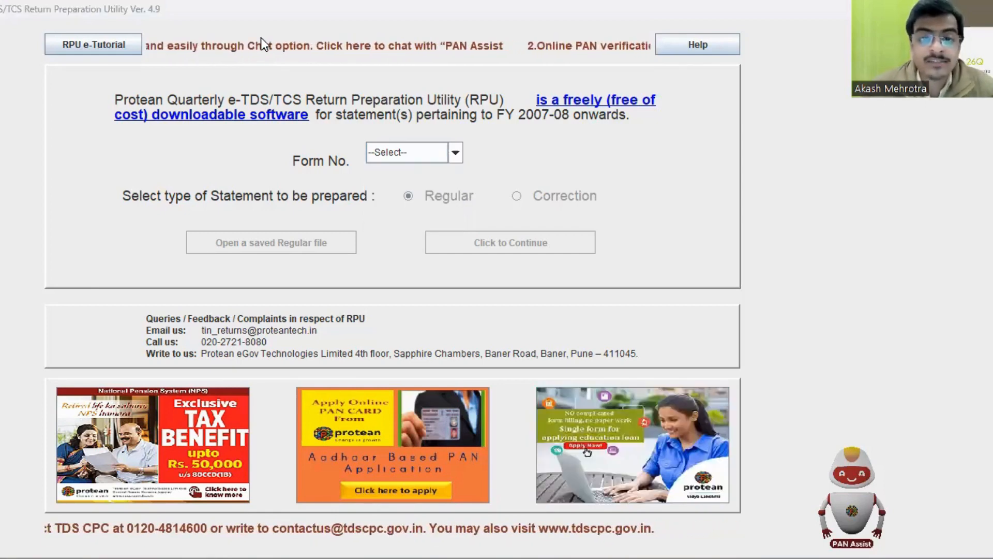
- Choose 24Q as the form number of the statement
key("alt+Down")
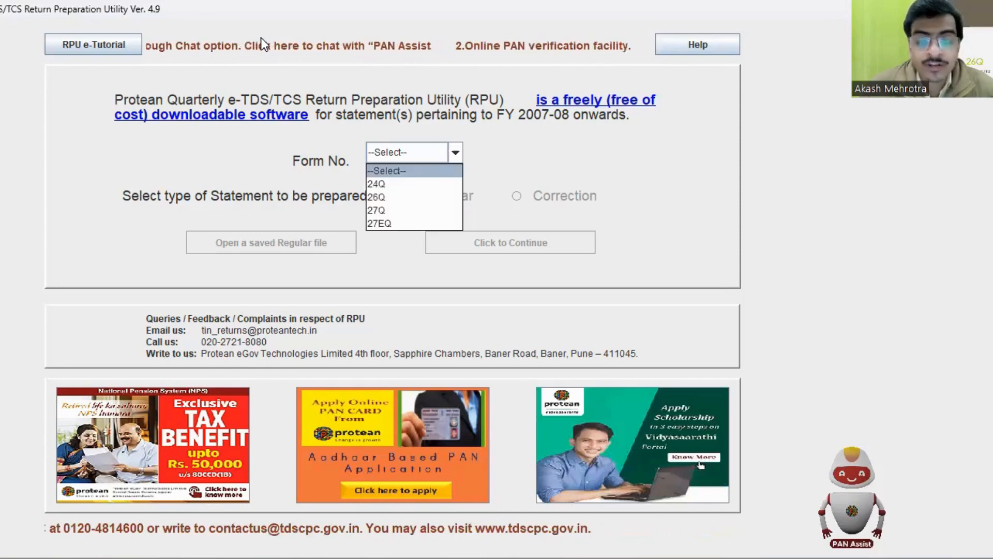
key("Down")
key("Down")
key("Down")
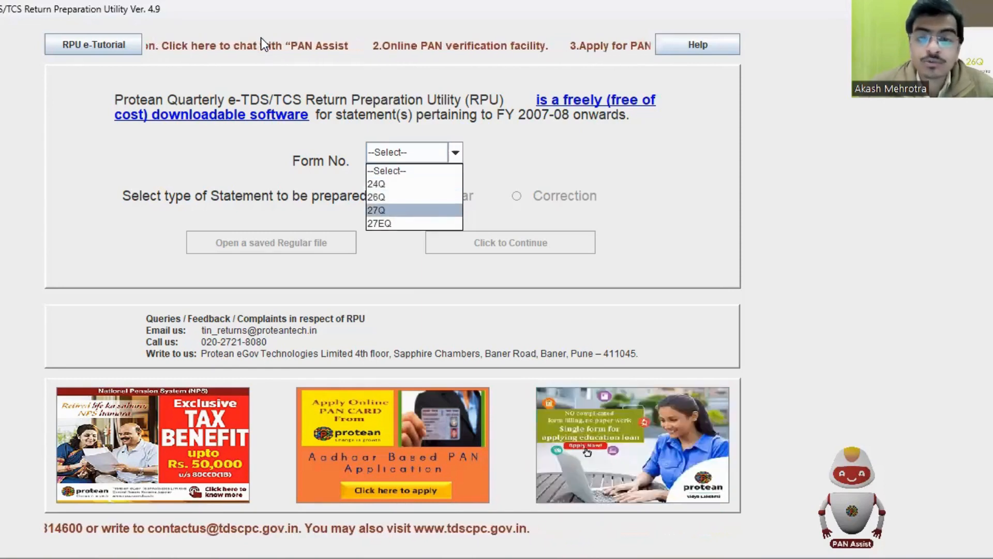
key("Up")
key("Up")
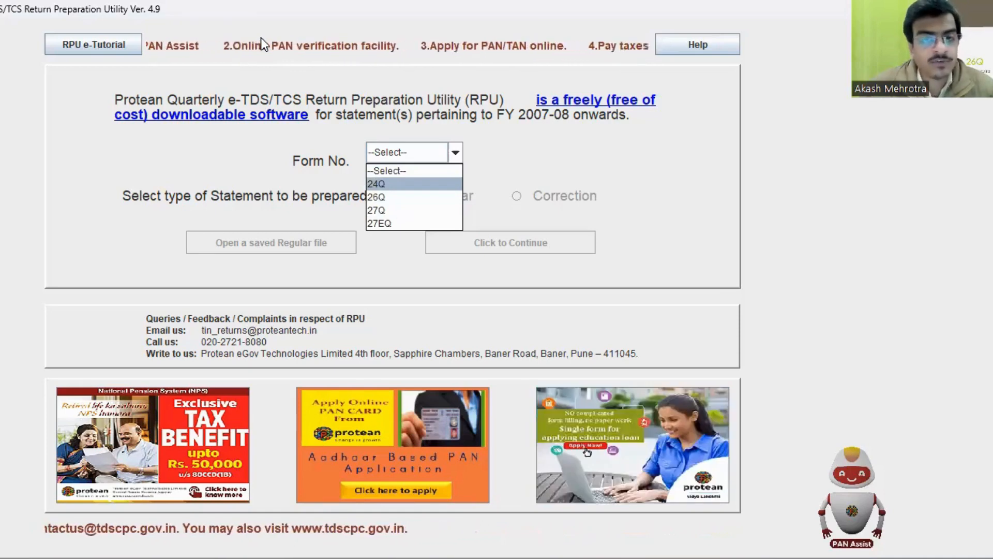
key("Return")
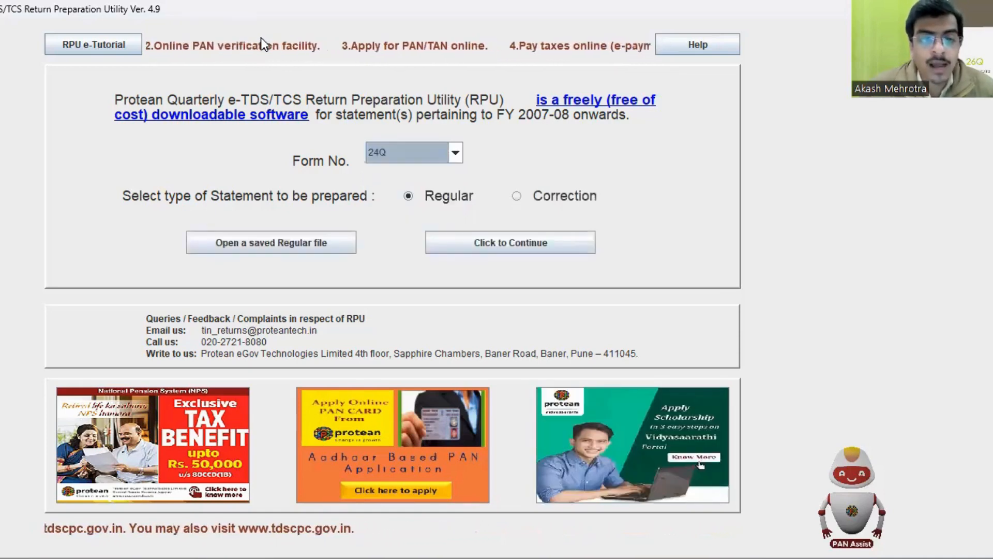
- Set the form number of the statement to 26Q
key("Down")
key("Down")
key("Return")
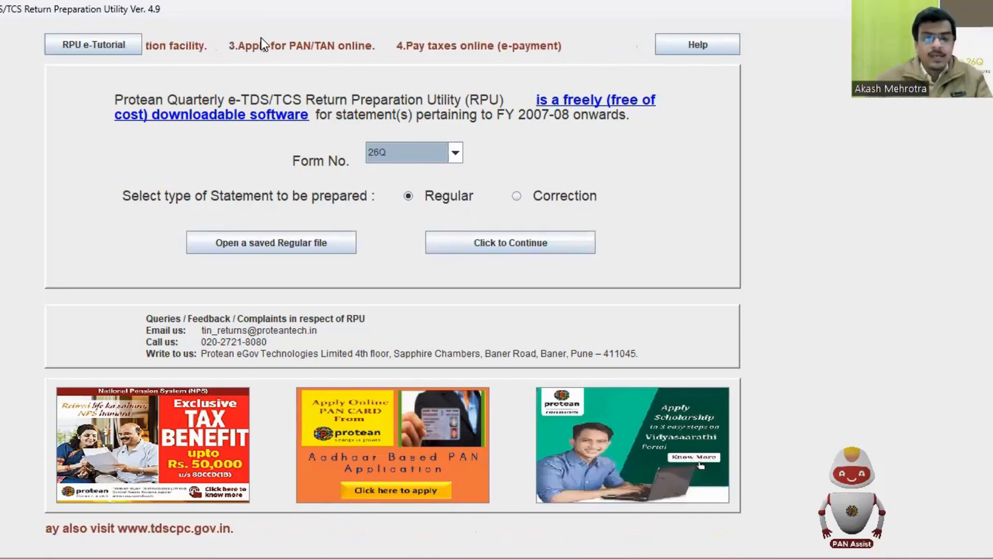
- Try the Correction statement type, dismiss its message, and return the type to Regular
key("Tab")
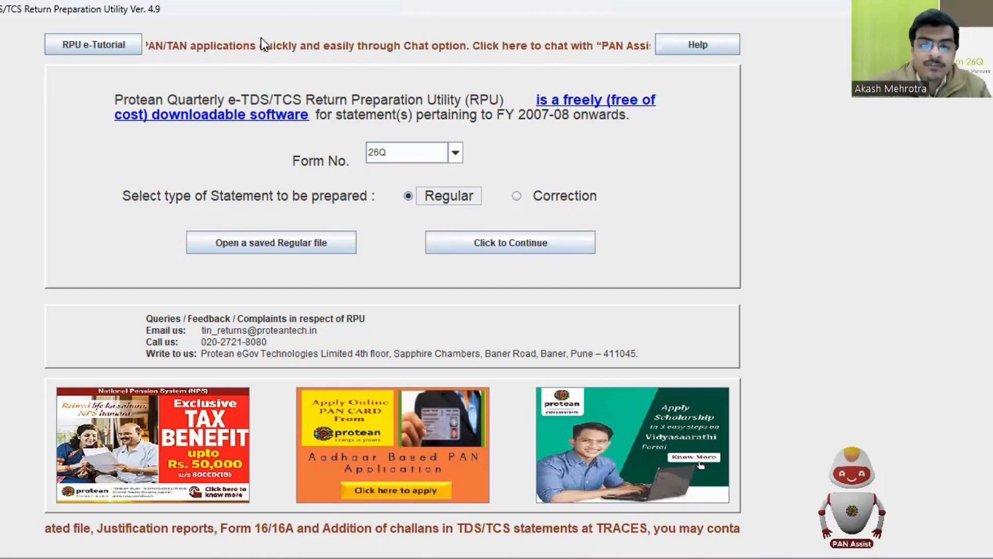
key("Tab")
key("space")
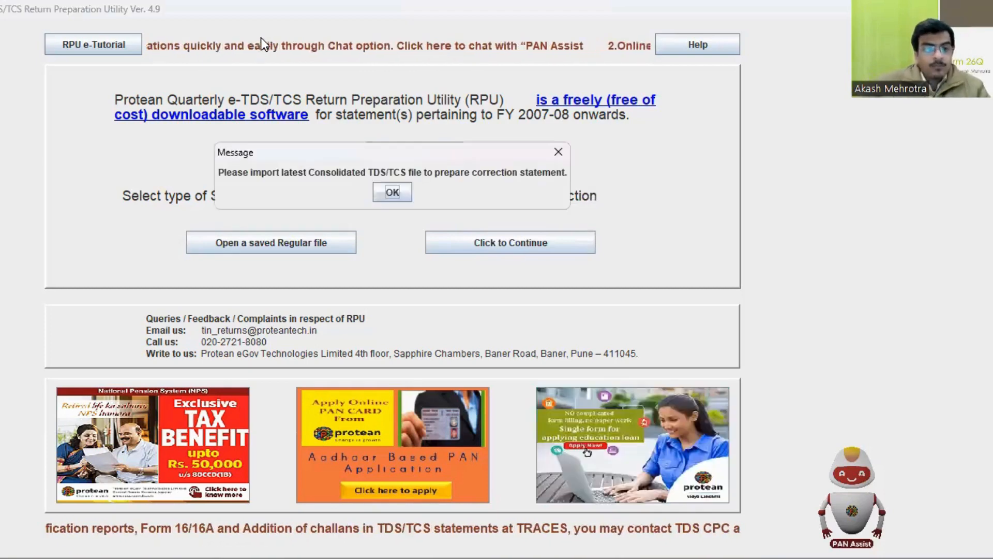
key("space")
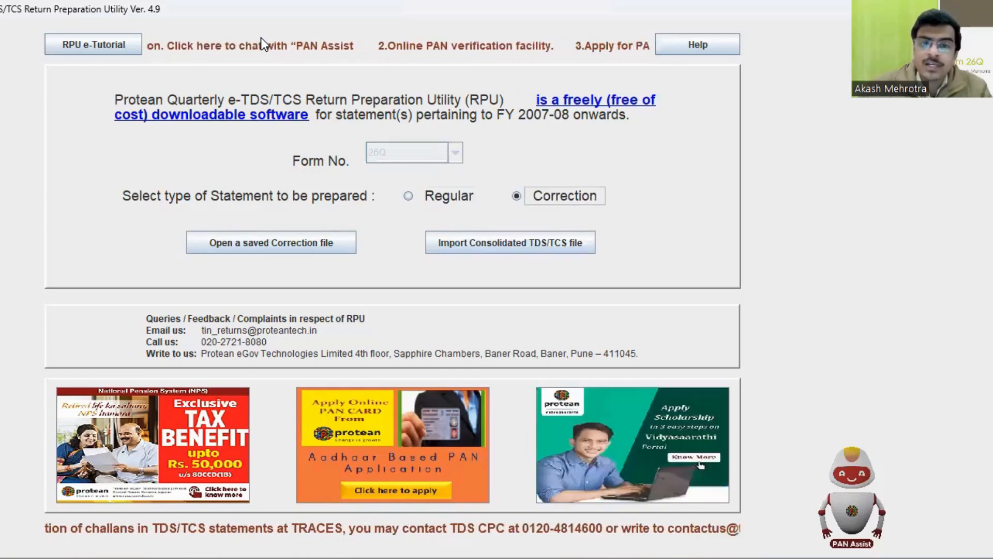
key("Left")
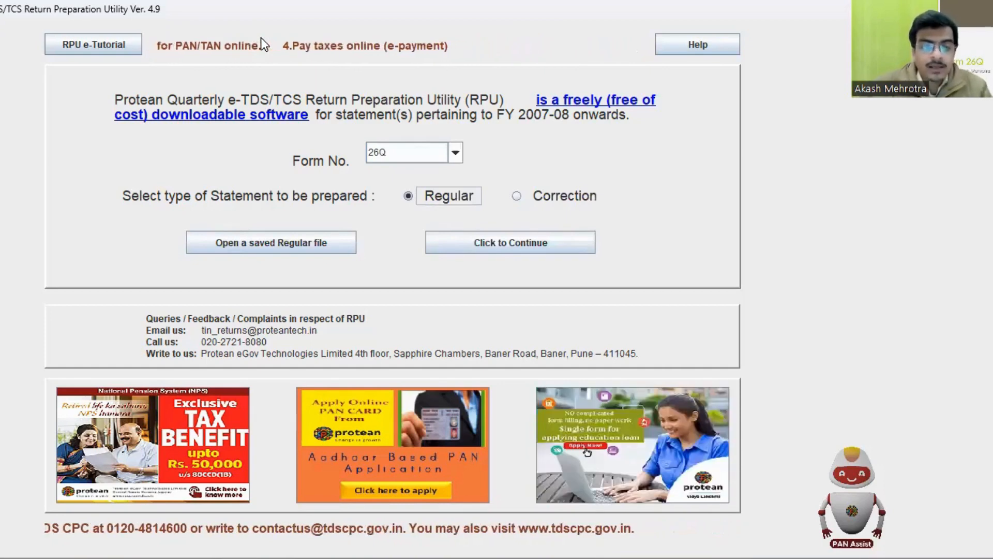
- Continue with the regular 26Q statement and switch to Adobe Acrobat Reader to view the start of the TAN.pdf letter
left_click(510, 242)
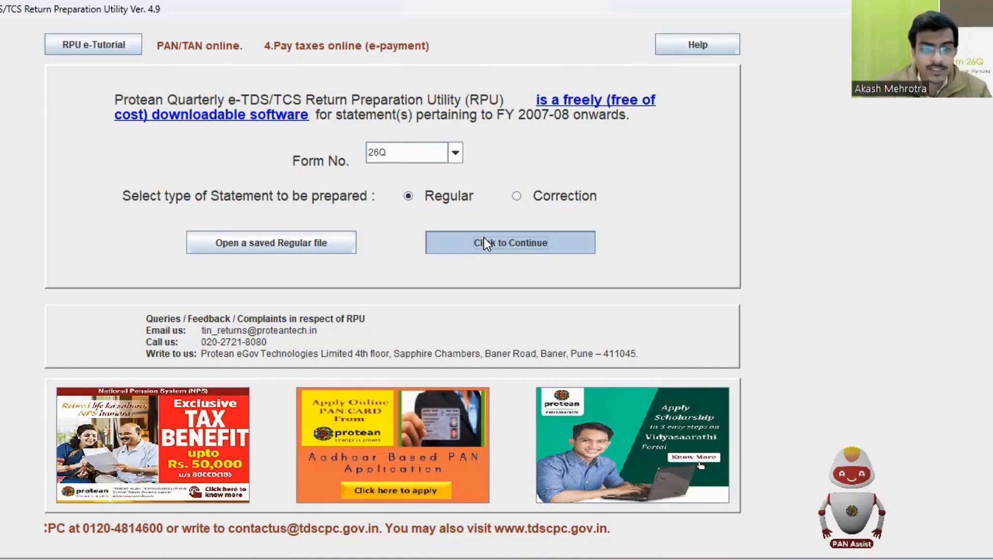
key("alt+Tab")
scroll(483, 236, "up", 5)
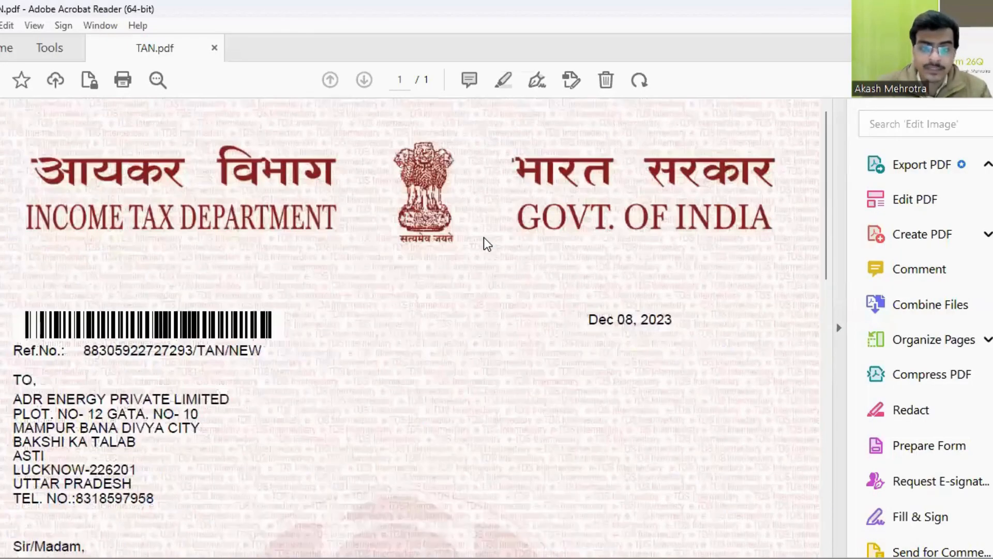
- Copy the Tax Deduction Account Number from the TAN.pdf letter, switch to the Return Preparation Utility and paste it into the TAN field
scroll(483, 237, "down", 5)
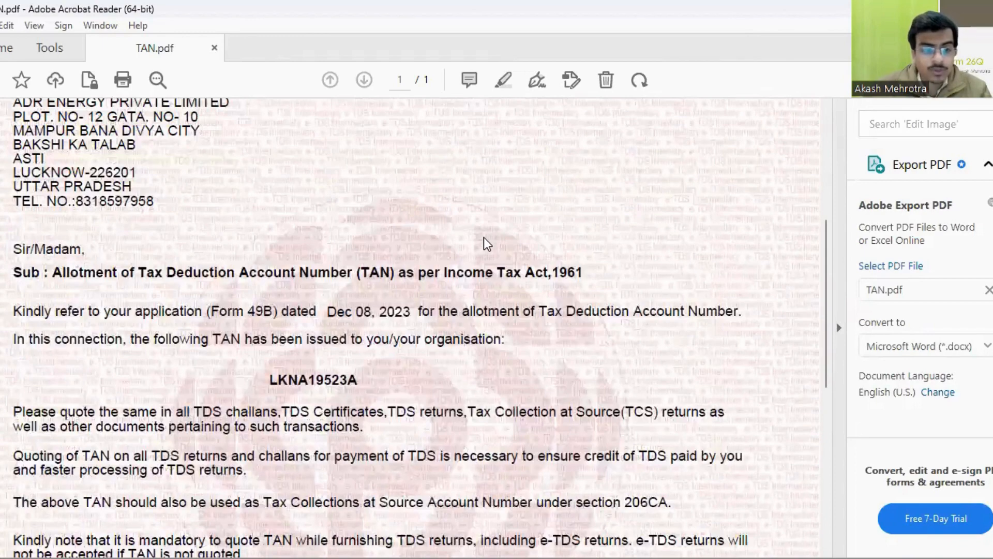
double_click(313, 379)
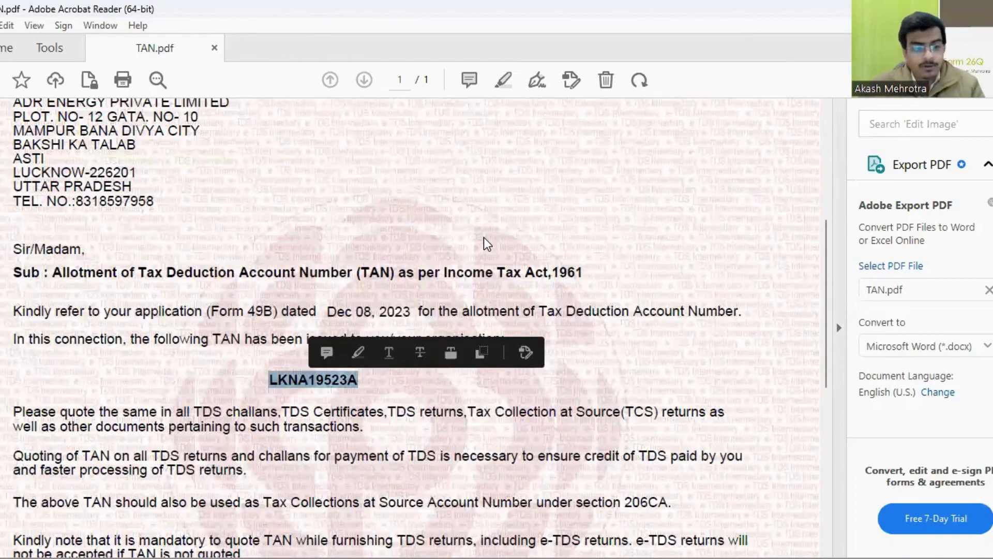
key("ctrl+c")
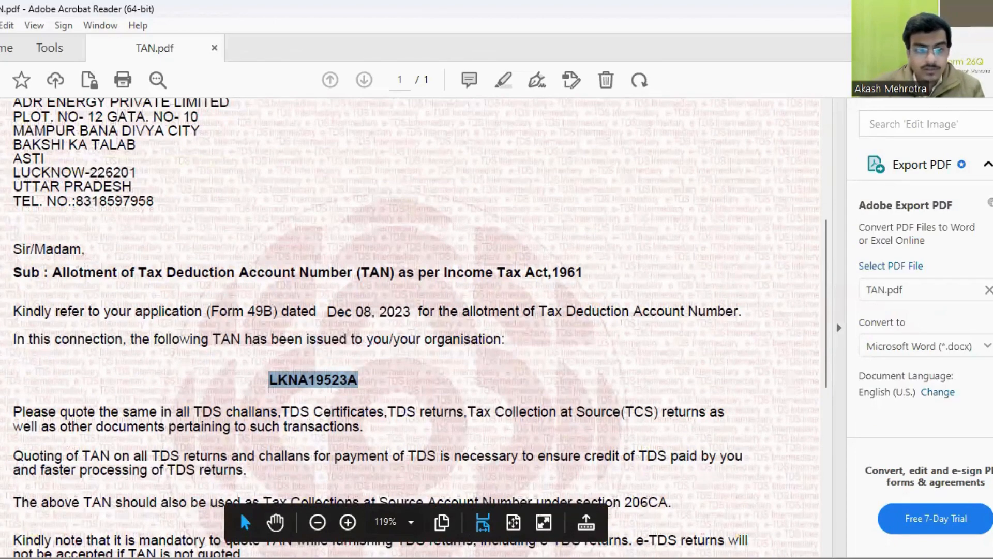
key("alt+Tab")
key("ctrl+v")
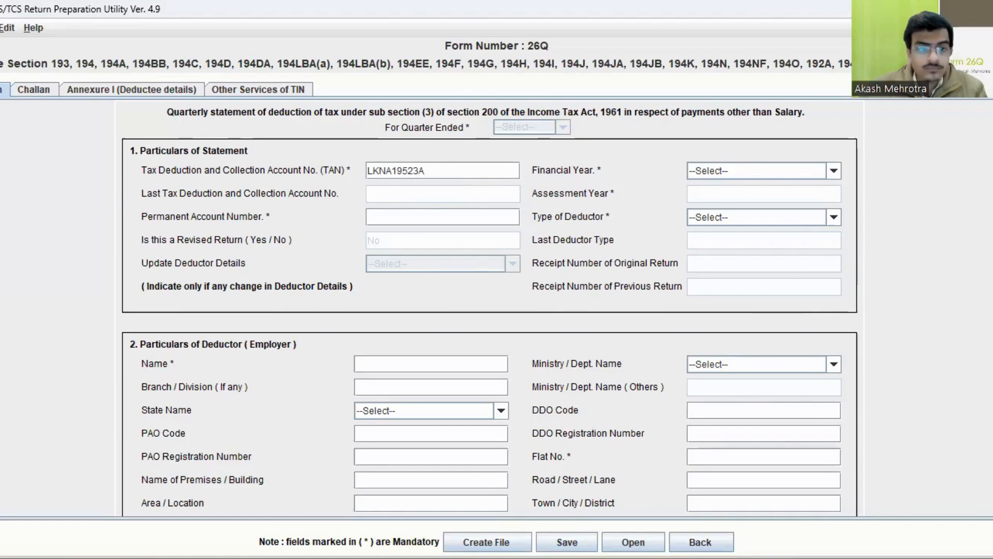
- Try financial year 2023-2024, dismiss the message, reset the year to unselected and reopen the list of years
left_click(834, 171)
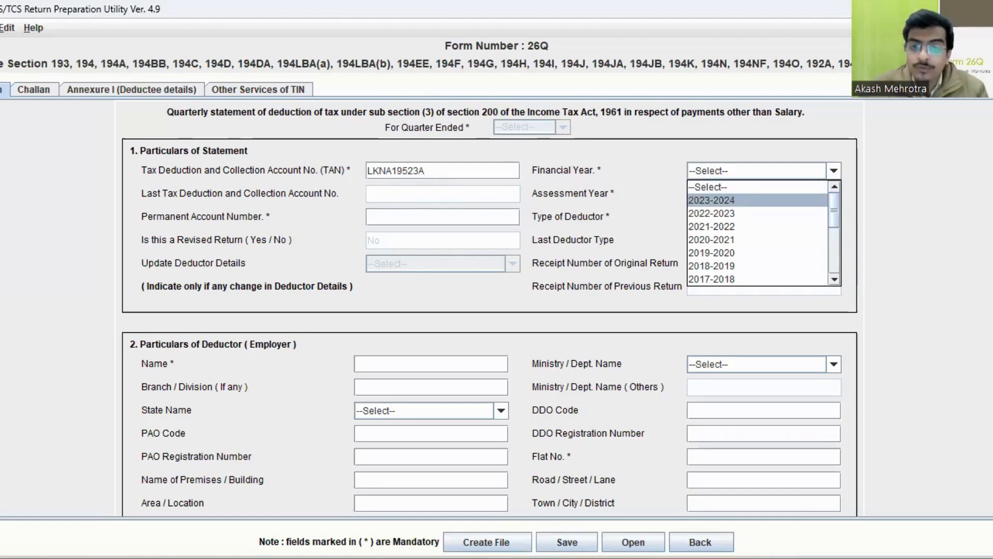
key("Return")
key("Return")
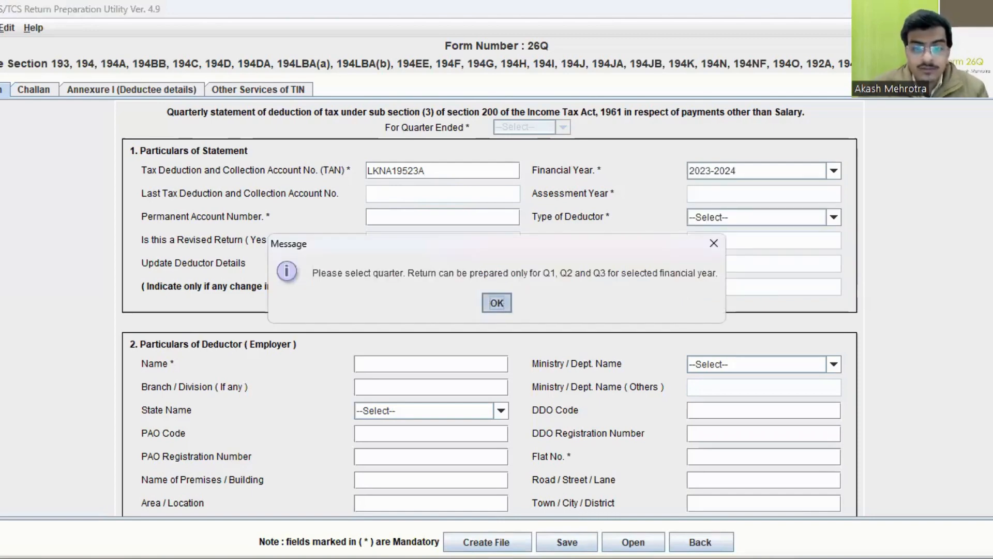
left_click(834, 171)
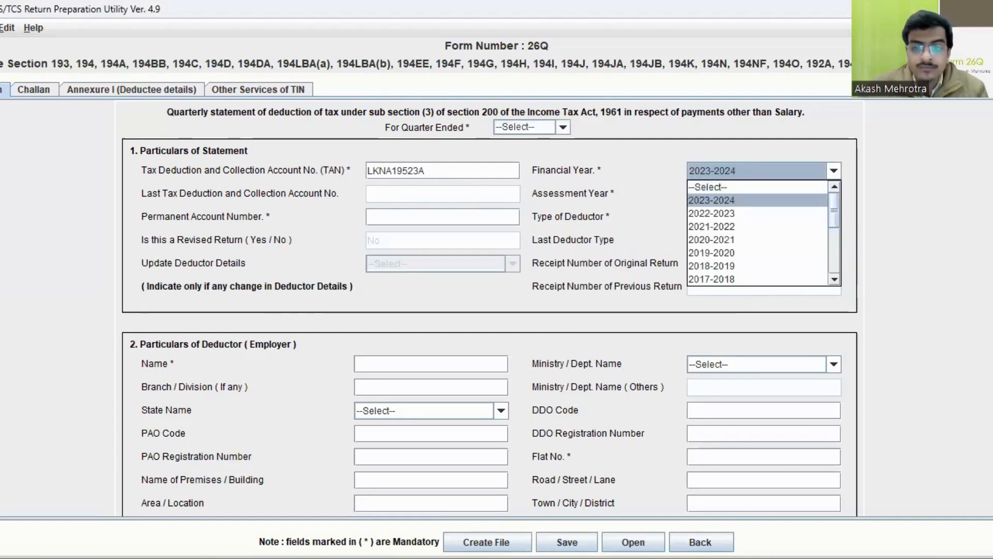
key("Return")
key("alt+Down")
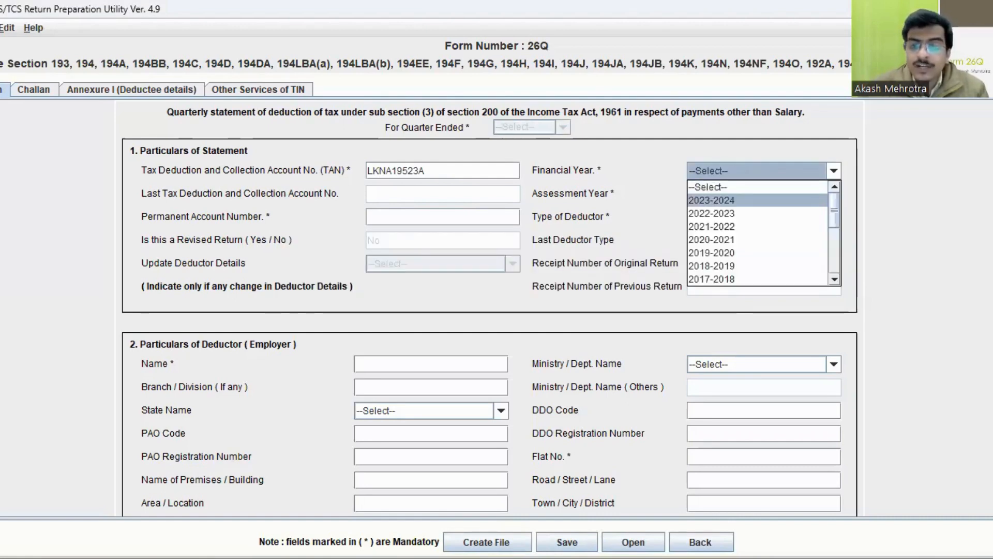
- Go through the offered financial years down to 2017-2018, set the financial year to 2023-2024 and dismiss the quarter message
key("Up")
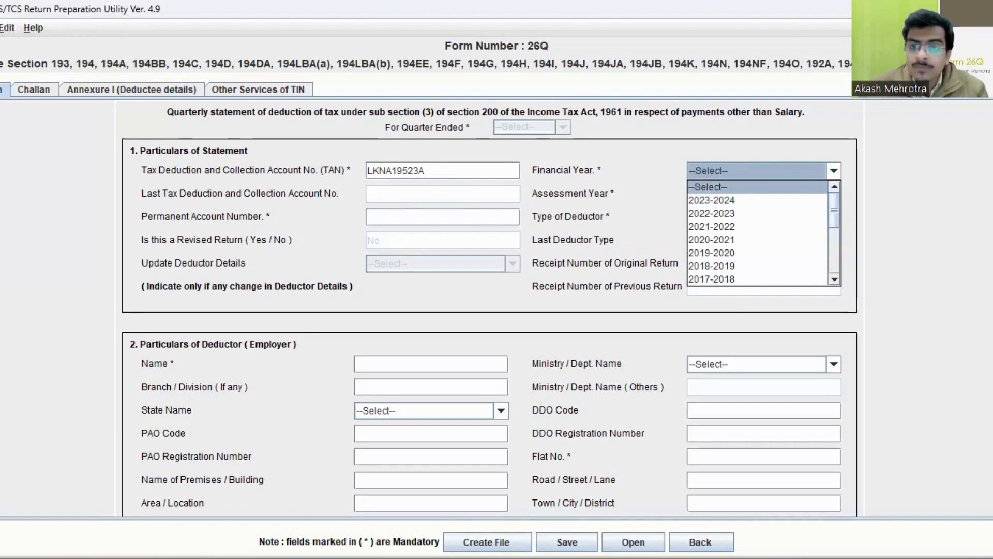
key("Down")
key("Down")
key("Down")
key("Down")
key("Down")
key("Down")
key("Down")
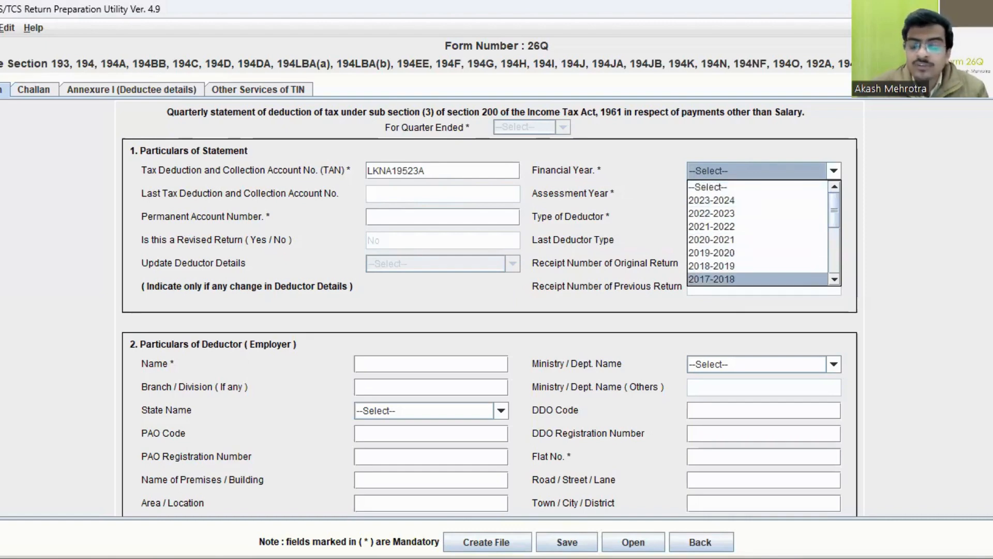
key("Up")
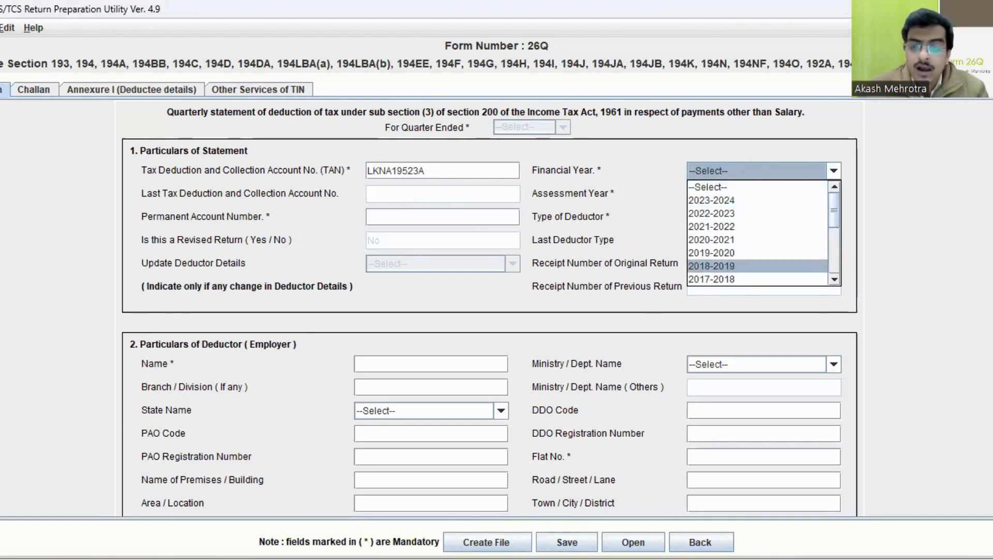
key("Up")
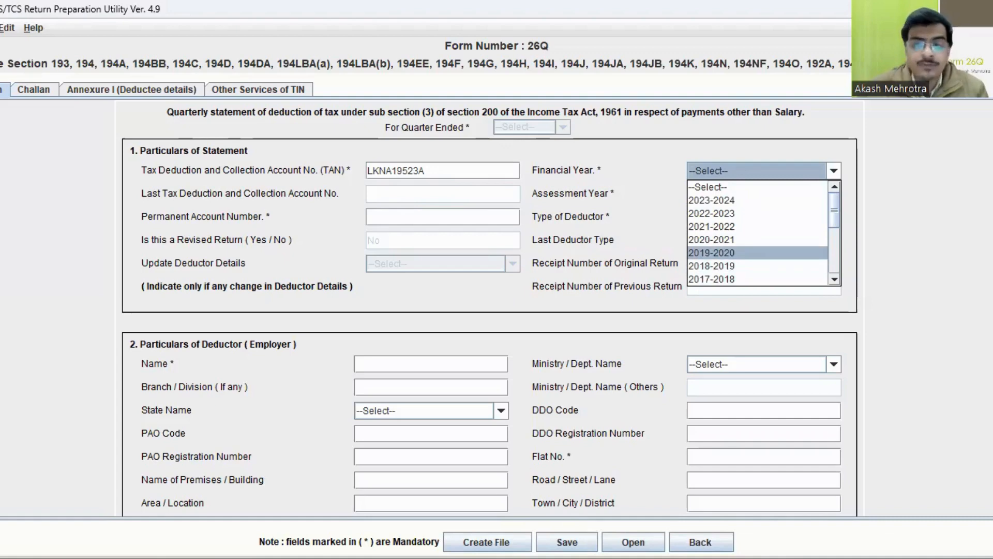
key("Up")
key("Up")
key("Up")
key("Up")
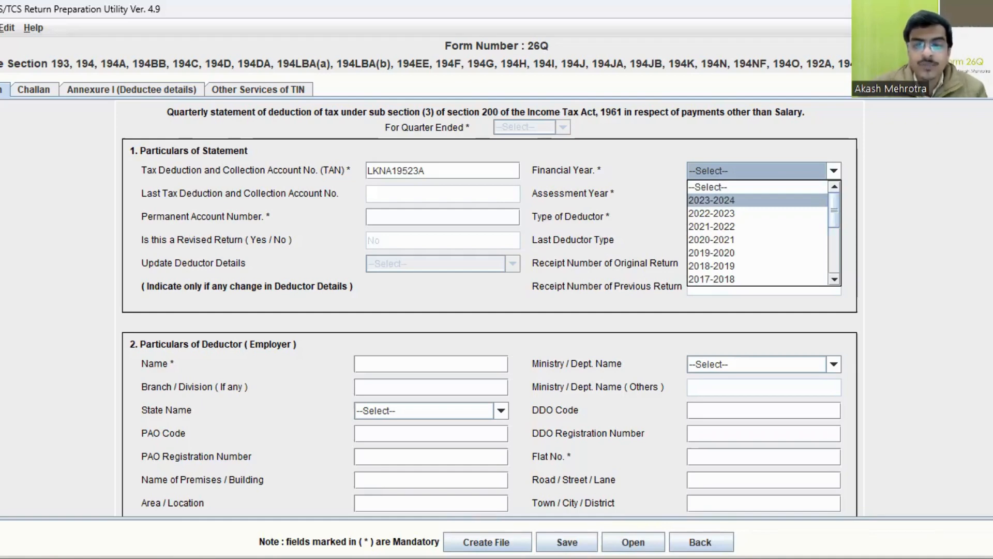
key("Return")
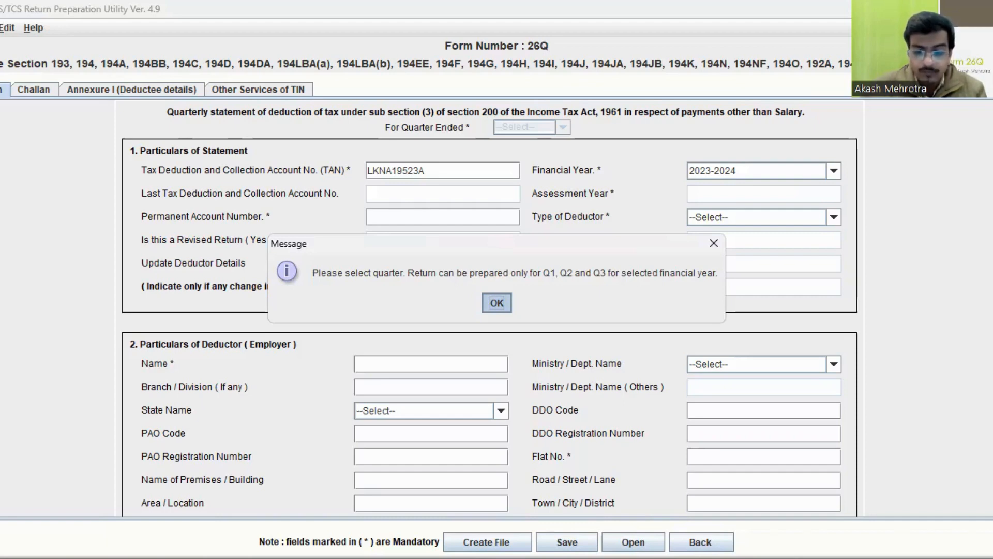
key("Return")
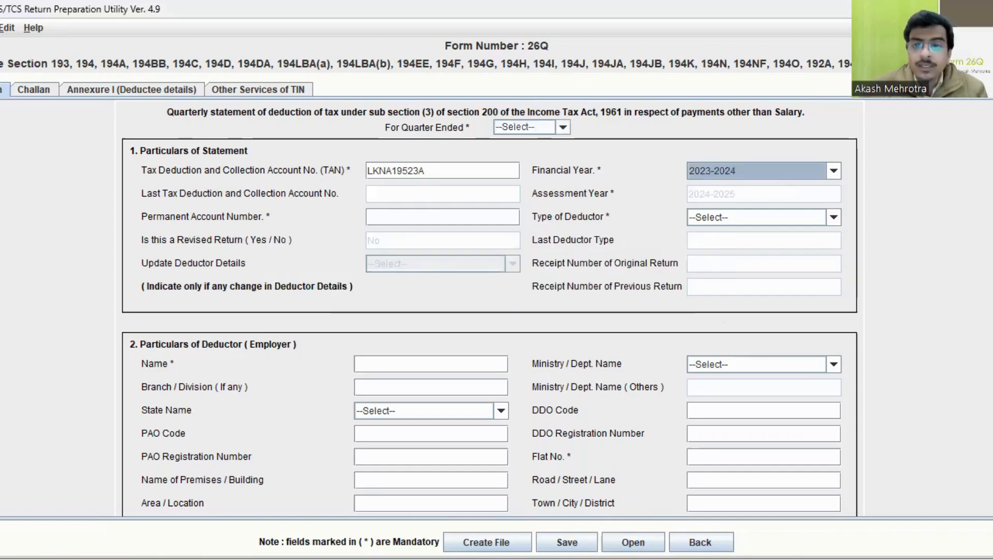
- Try 2022-2023 as the financial year and return it to 2023-2024, dismissing the messages
left_click(833, 171)
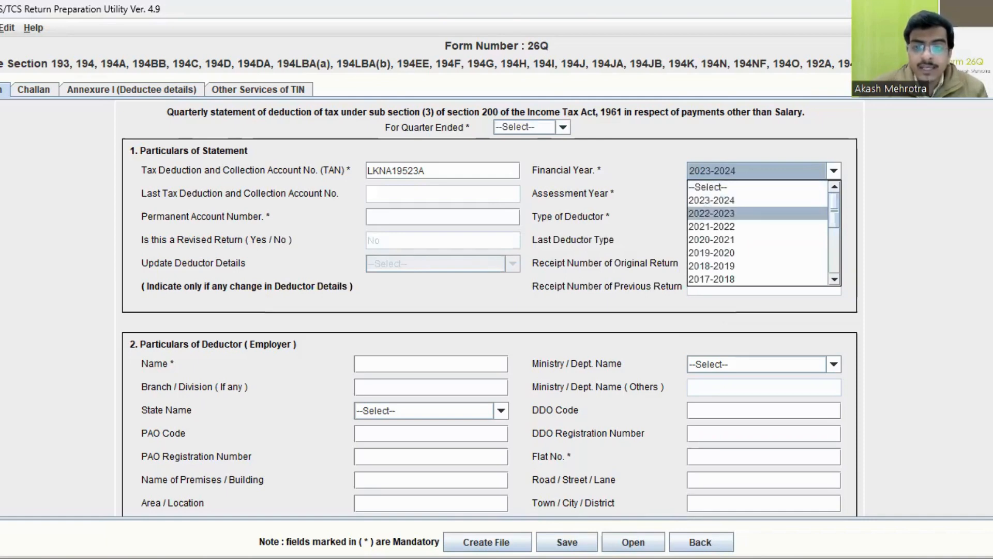
key("Return")
left_click(496, 303)
left_click(817, 171)
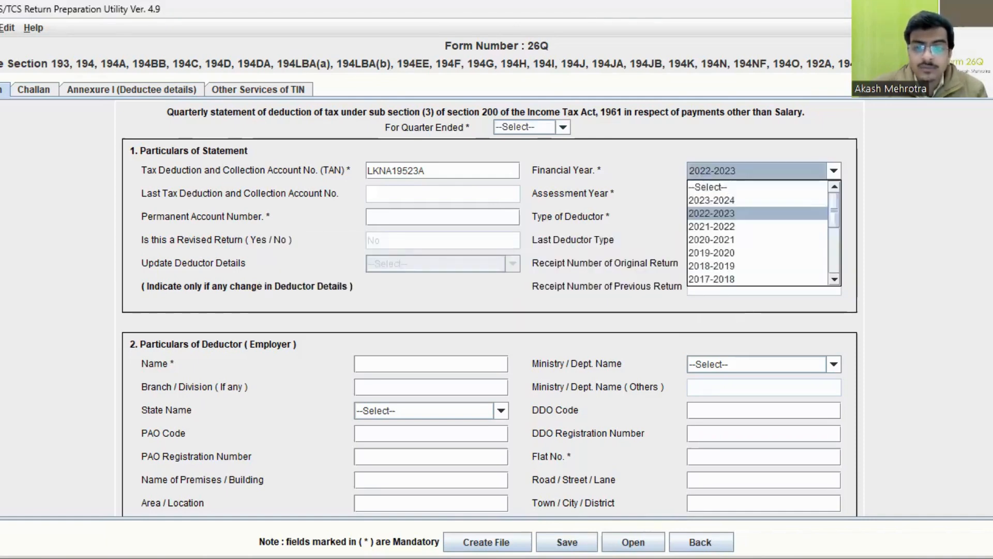
key("Return")
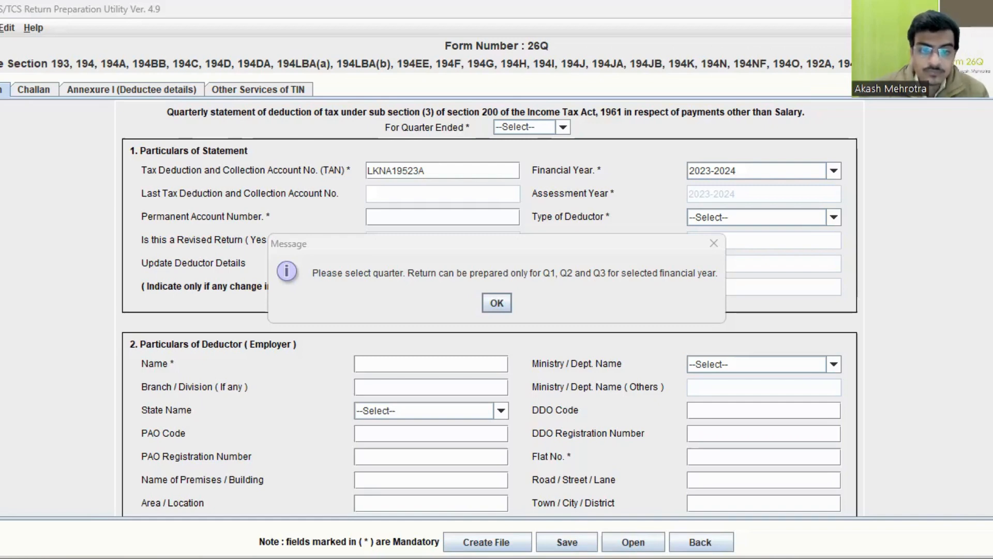
key("Return")
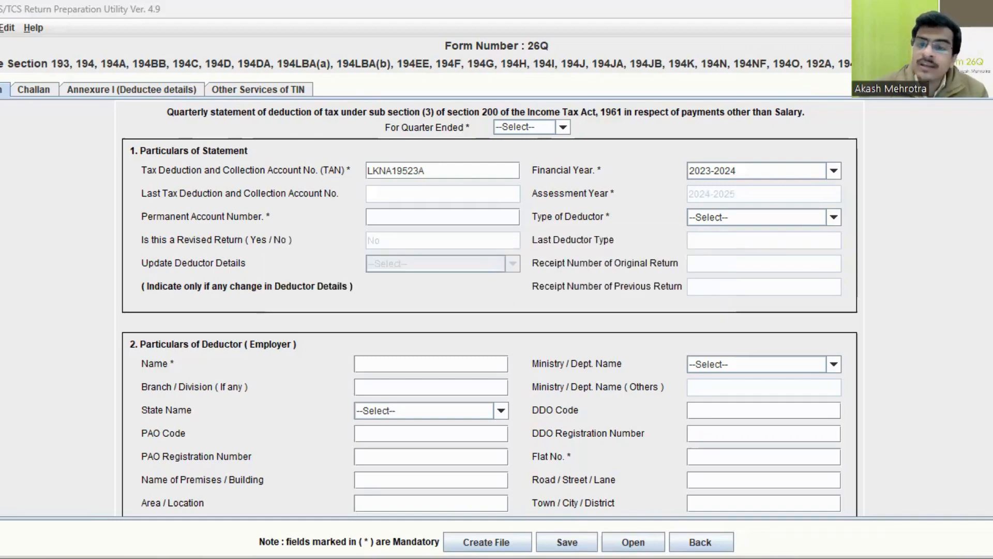
- Set the quarter ended of the 26Q statement to Q3
left_click(757, 171)
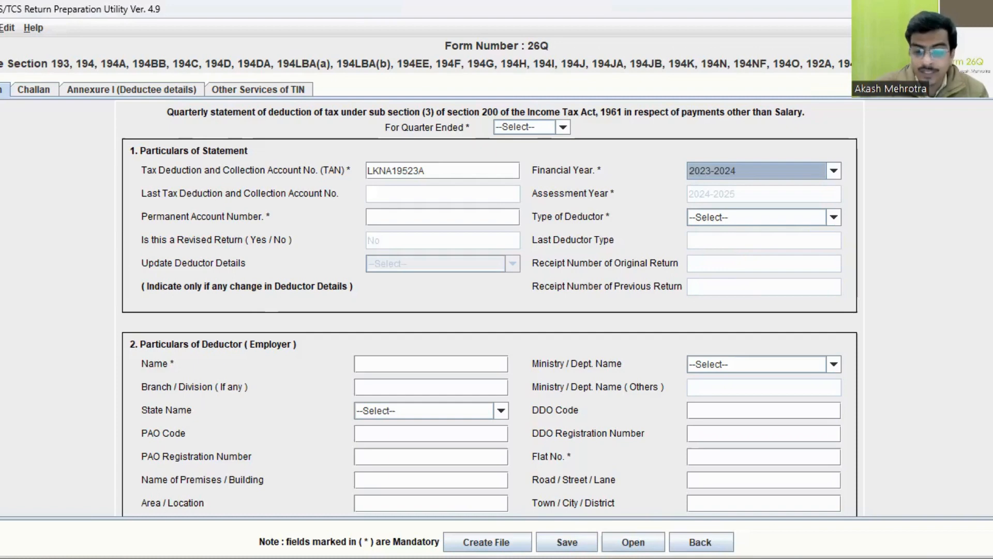
left_click(562, 127)
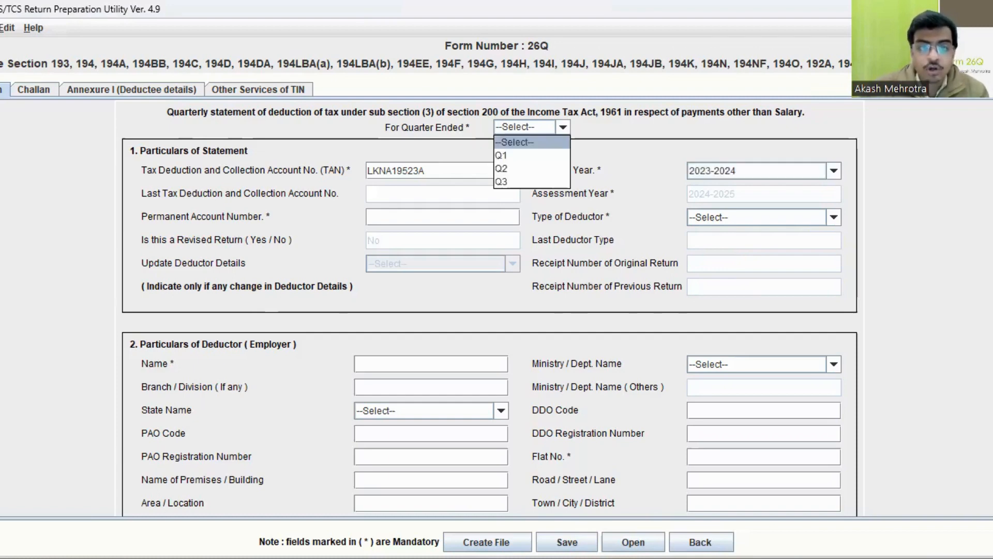
key("Down")
key("Down")
key("Down")
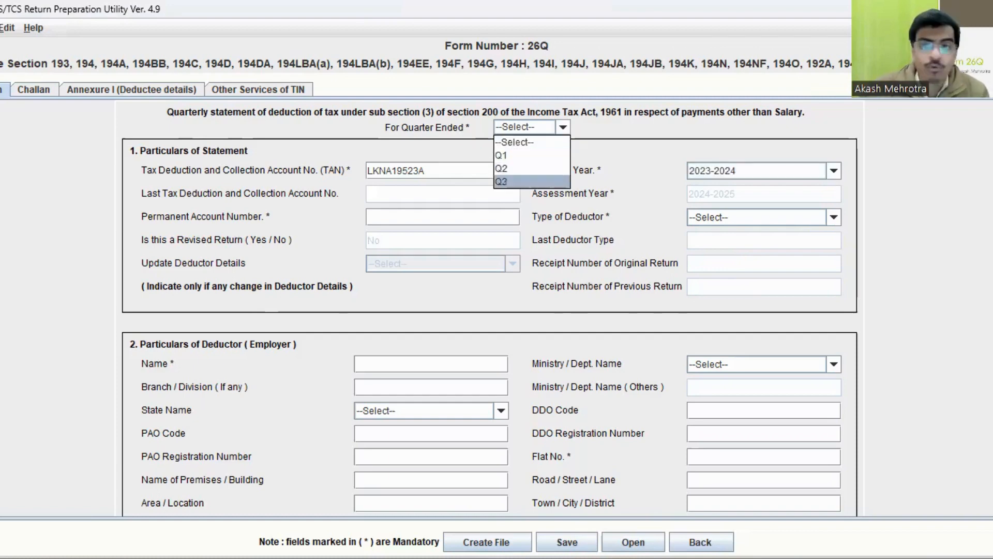
key("Return")
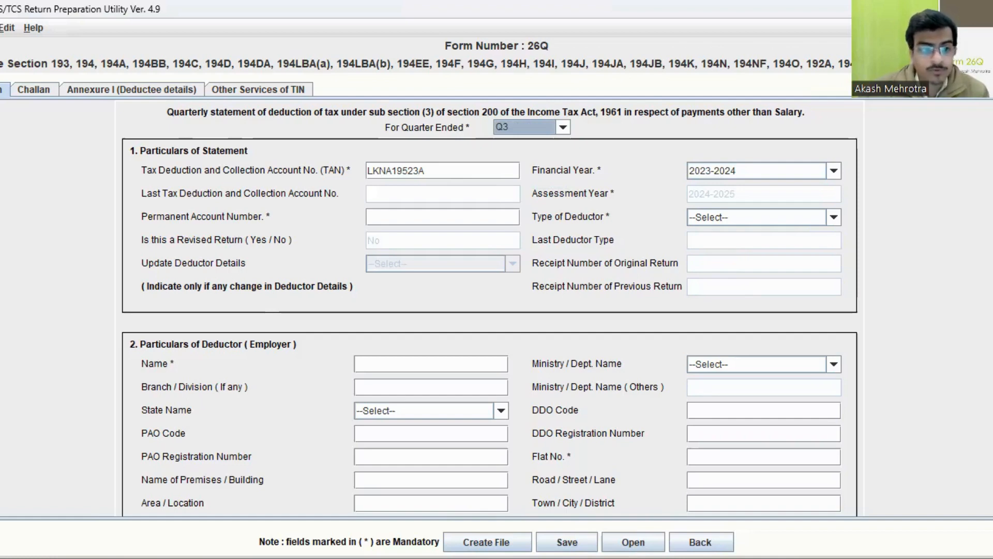
- Switch to Adobe Acrobat Reader and copy the company's Permanent Account Number from the e-PAN card in pan.pdf
left_click(442, 217)
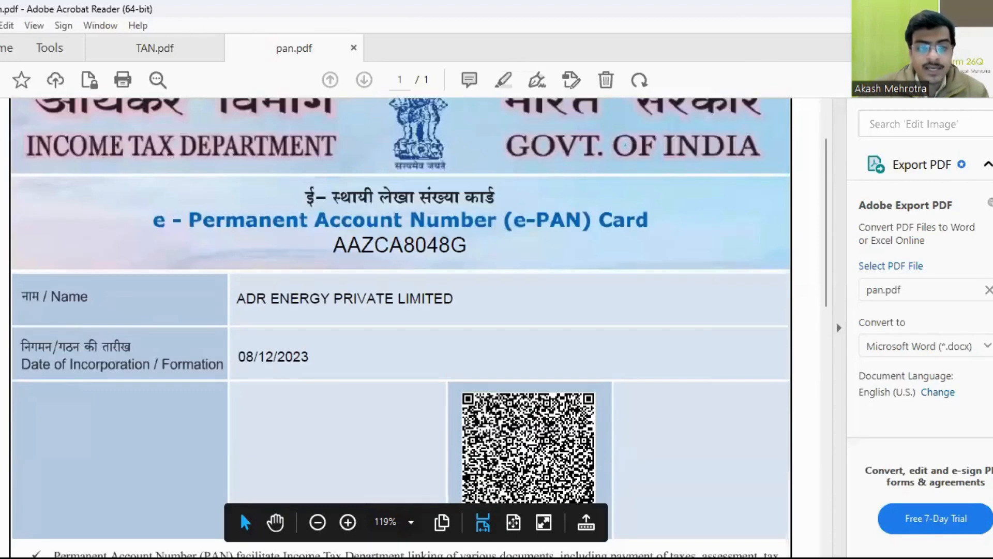
double_click(399, 245)
key("ctrl+c")
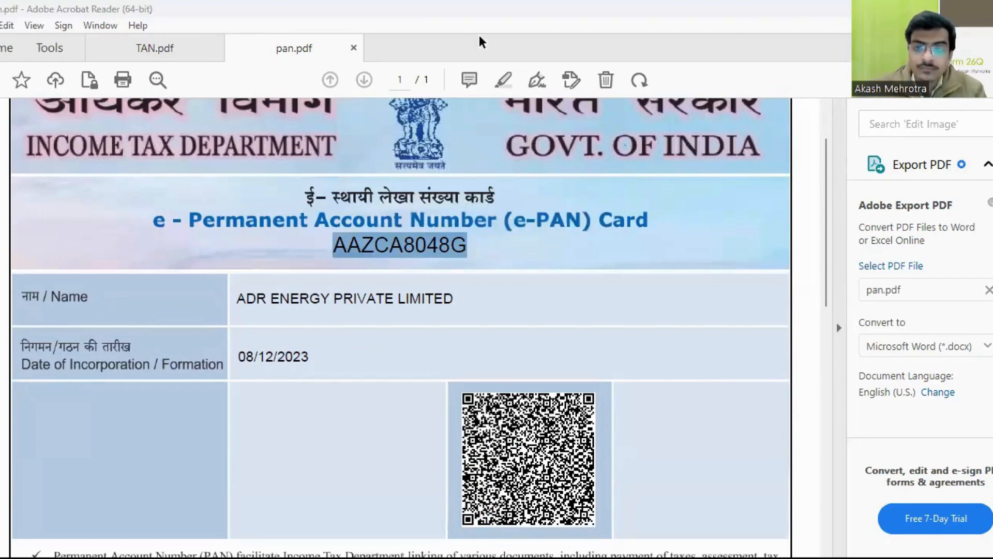
- Examine the date of incorporation and the company name on the e-PAN card
left_click(548, 38)
left_click_drag(238, 356, 309, 356)
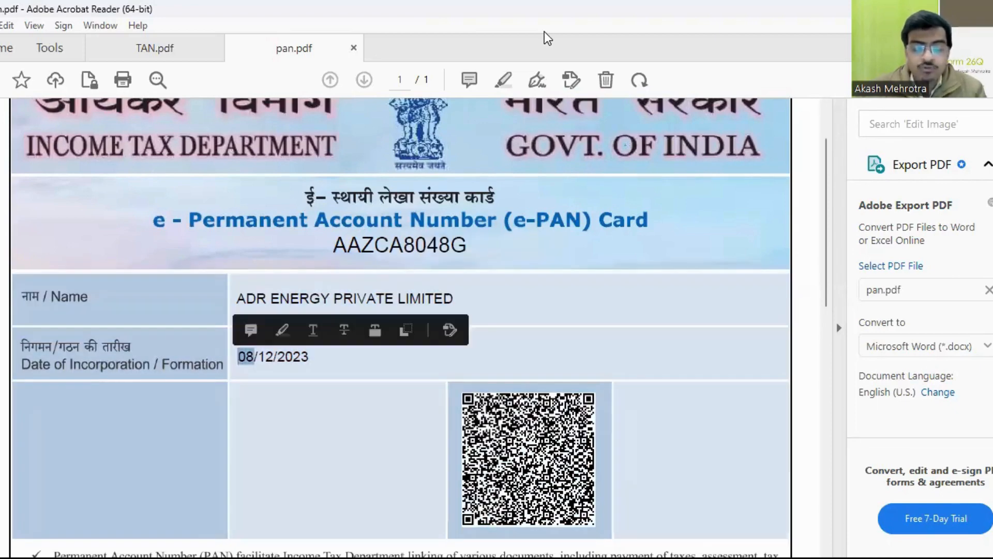
left_click(548, 38)
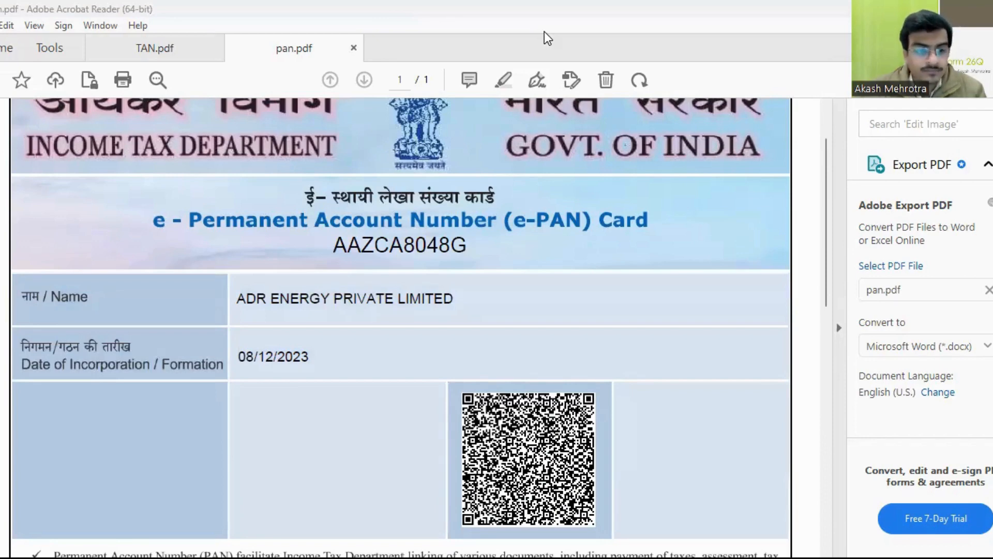
left_click(547, 38)
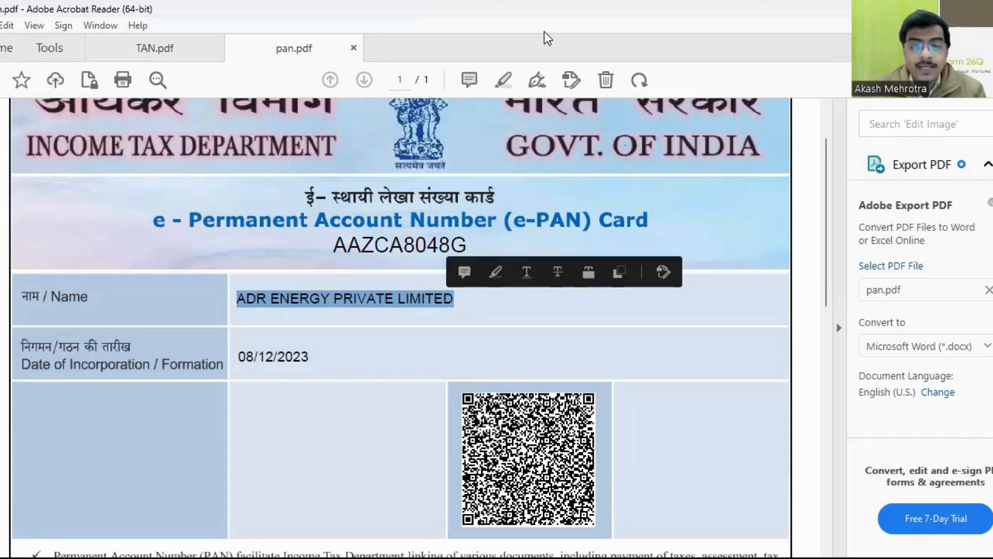
left_click(548, 38)
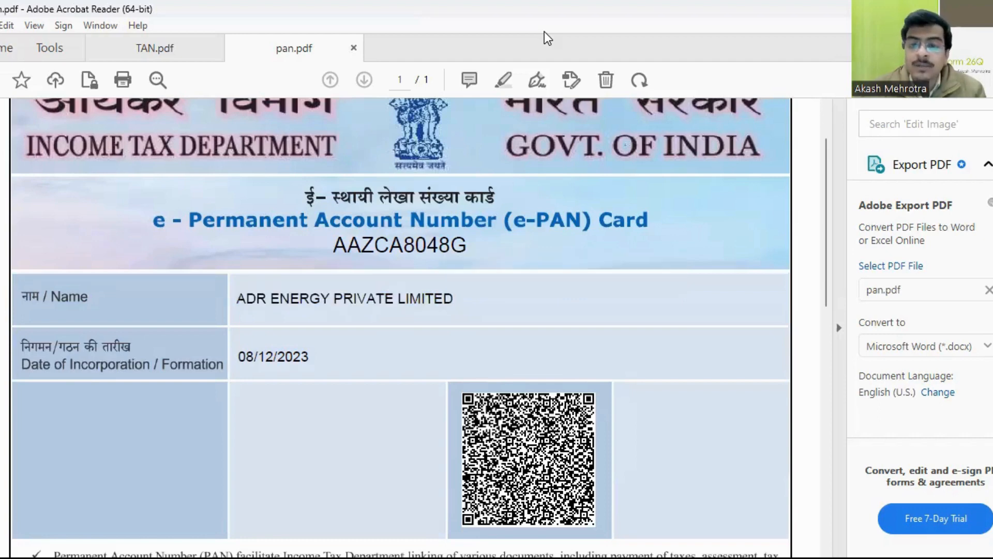
left_click(535, 282)
left_click_drag(237, 298, 454, 298)
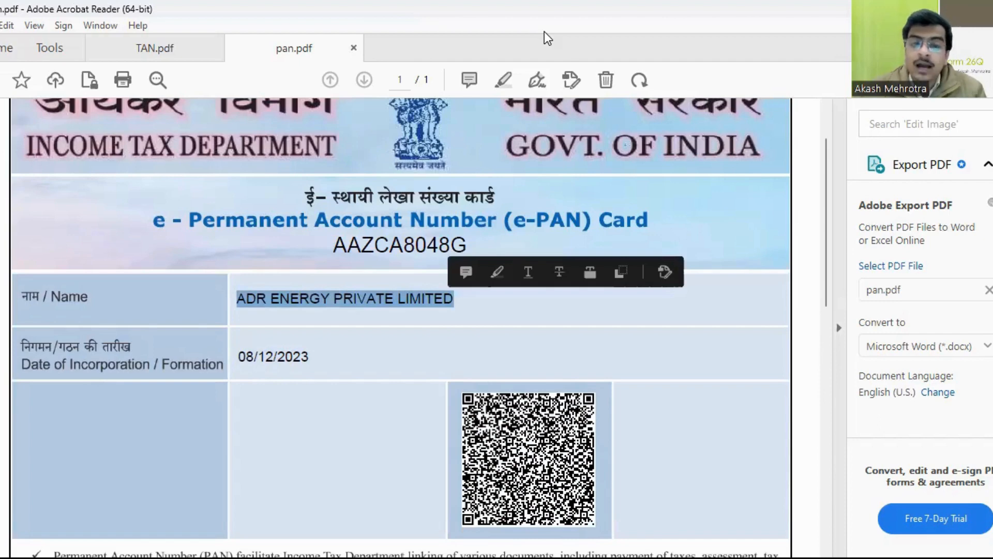
- Return to the Return Preparation Utility from the e-PAN card and paste the company's PAN into the Permanent Account Number field
left_click(470, 280)
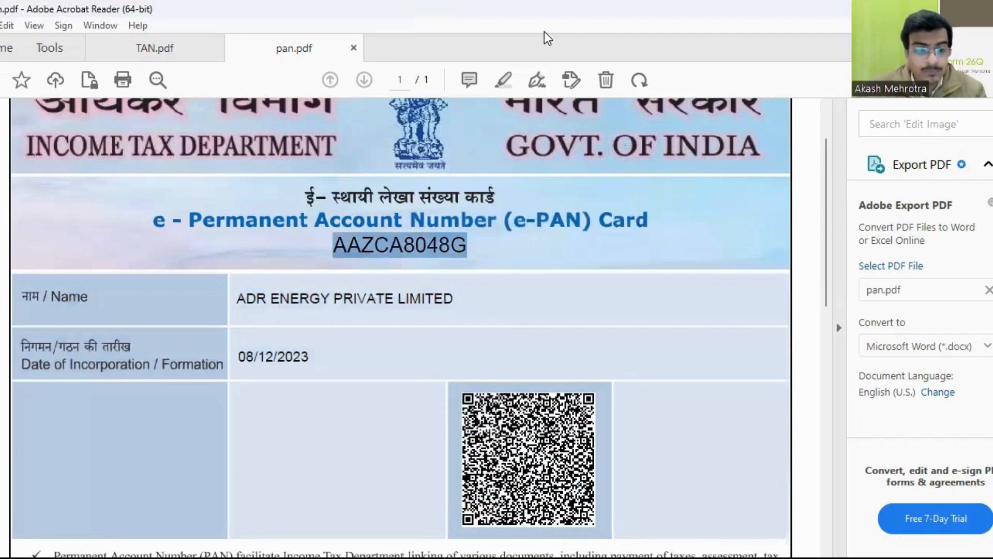
key("alt+Tab")
key("ctrl+v")
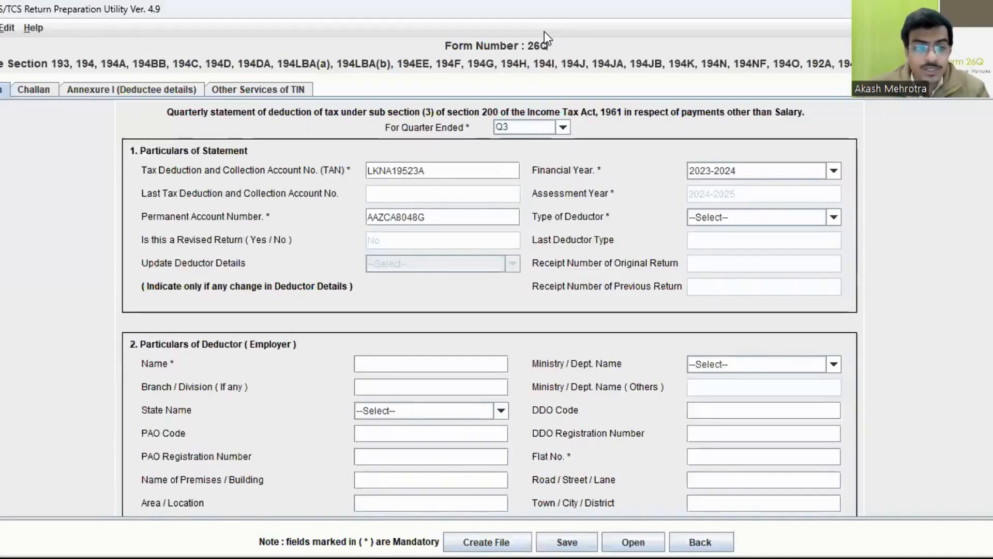
- Go through the available deductor types and set the type of deductor to Company
key("Tab")
key("alt+Down")
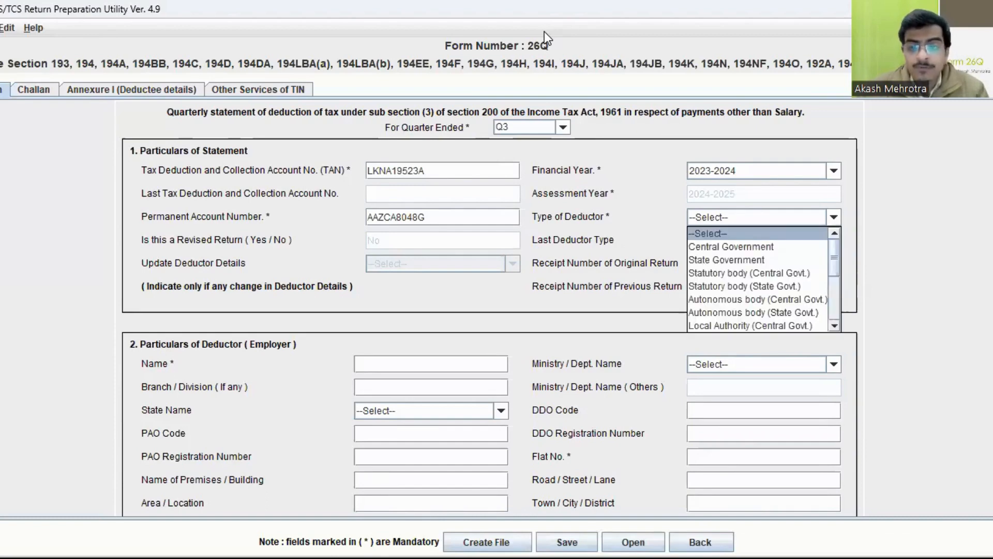
key("Down")
key("Down")
key("Up")
key("Down")
key("Up")
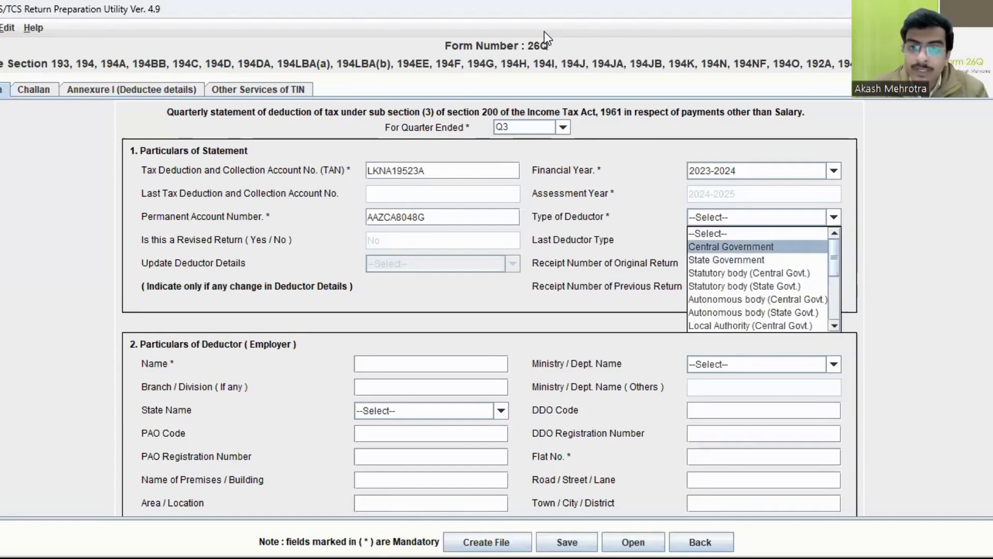
key("Down")
key("Down")
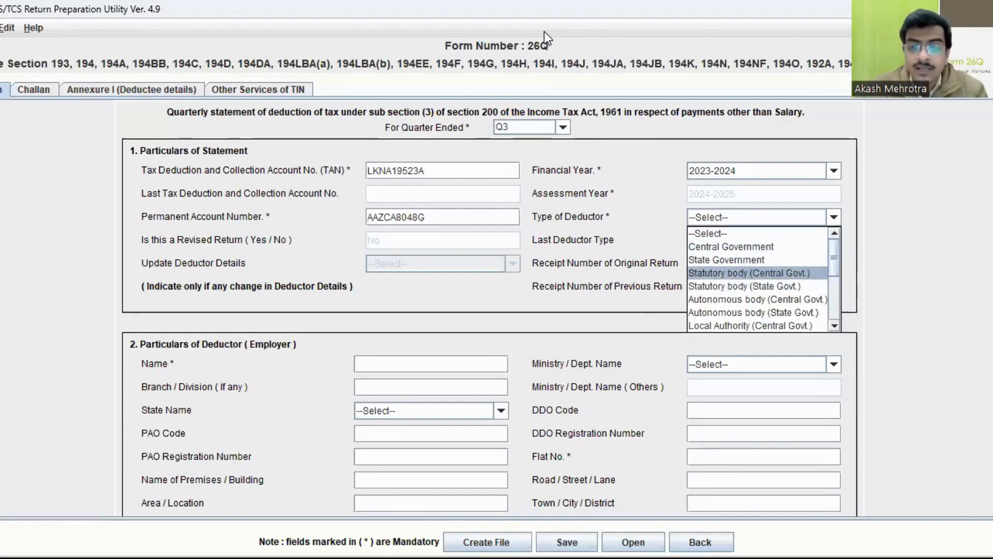
key("Down")
key("Down")
key("Up")
key("Up")
key("Up")
scroll(545, 39, "down", 1)
scroll(758, 267, "down", 1)
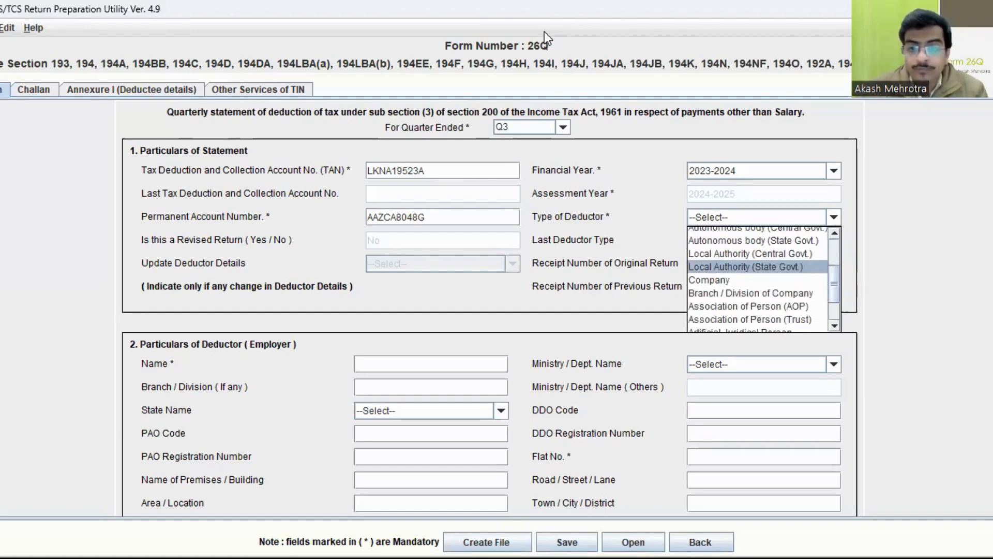
key("Down")
key("Down")
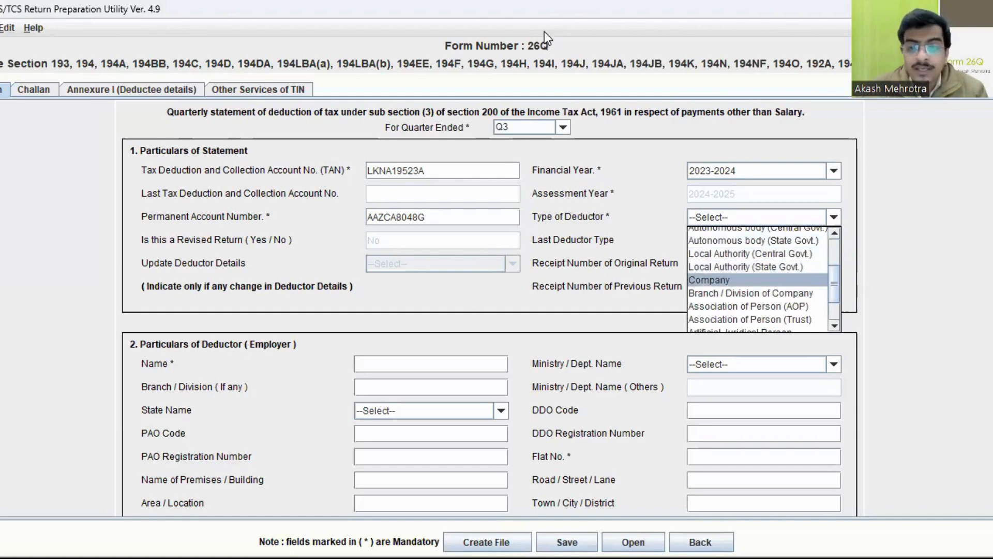
key("Return")
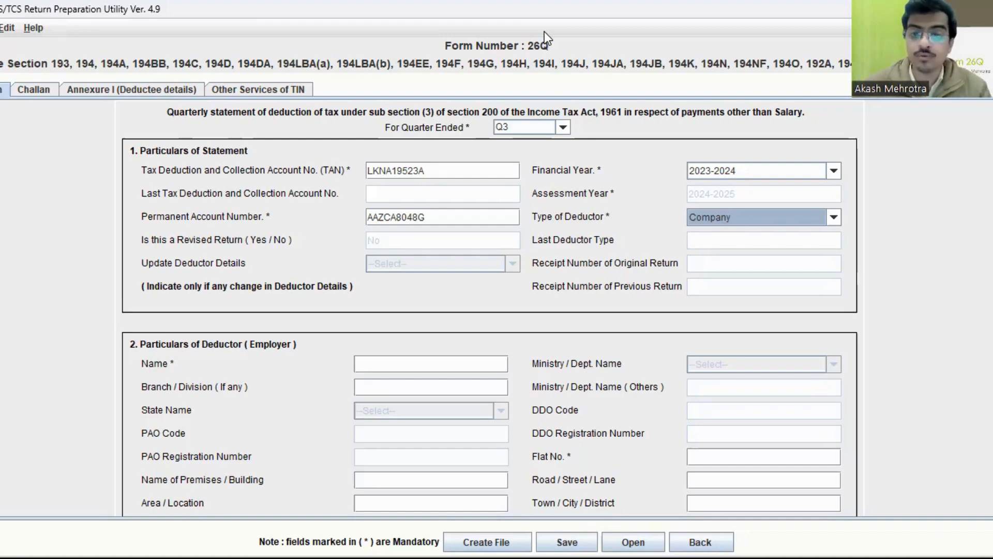
key("shift+Tab")
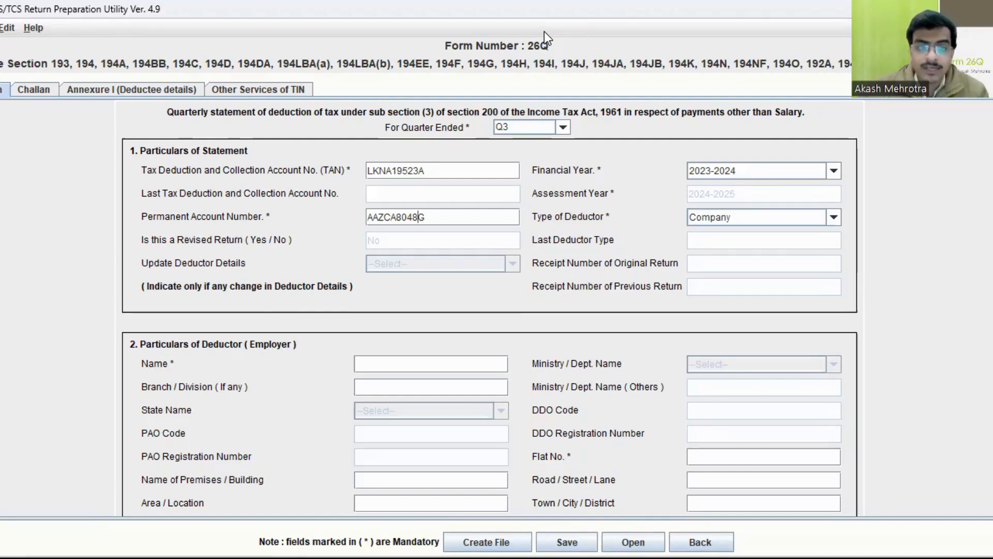
key("shift+Tab")
key("shift+Tab")
key("Tab")
key("Tab")
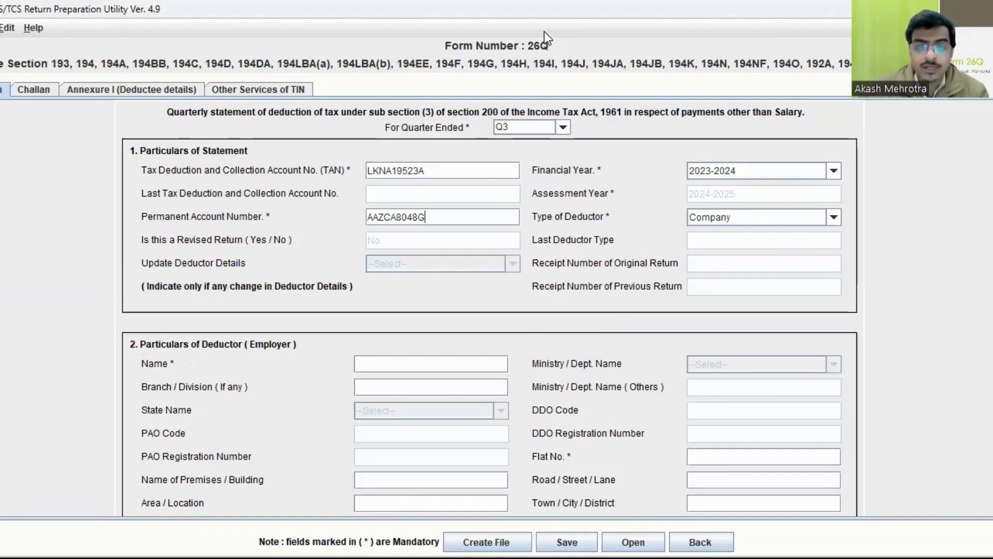